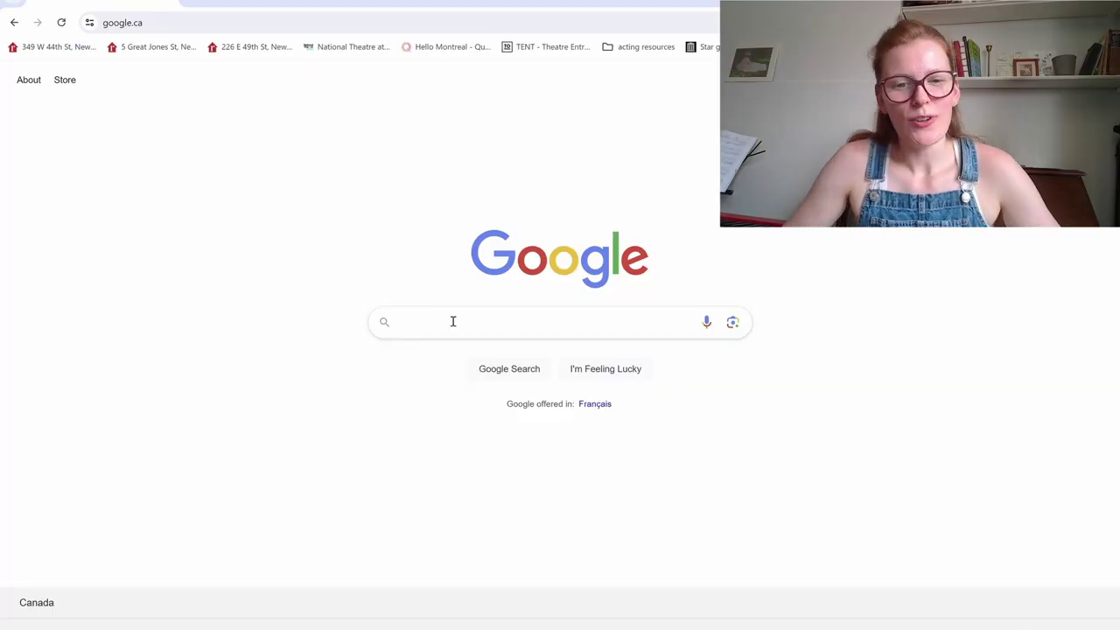
- Search Google for 'google earth studio' and reach the Earth Studio start page
{"action": "left_click", "coordinate": [453, 325]}
{"action": "type", "text": "google "}
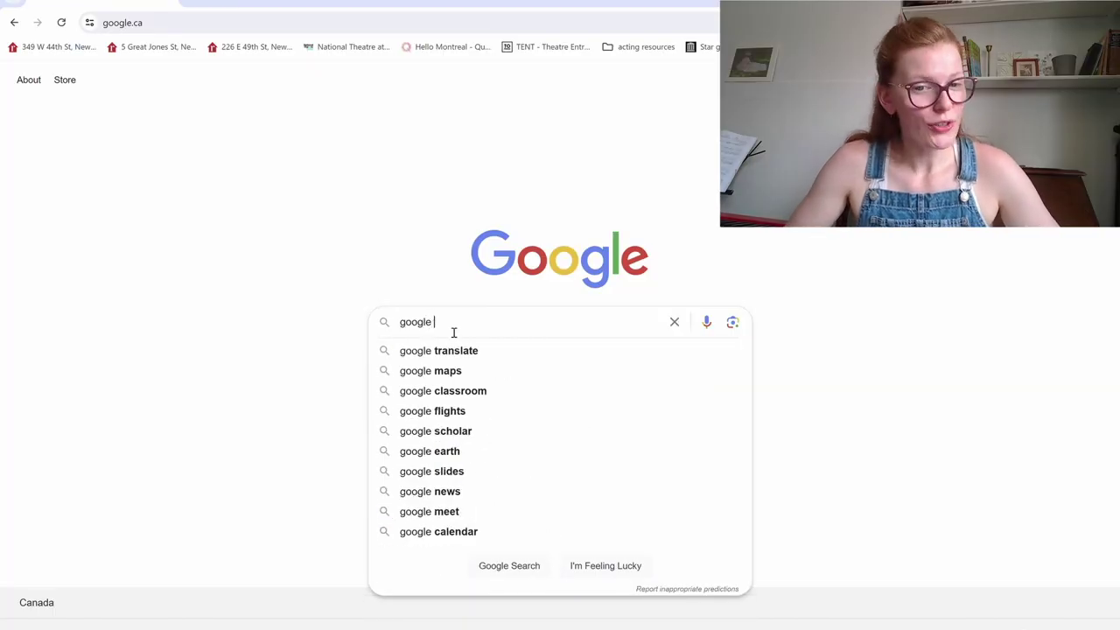
{"action": "type", "text": "earth studio"}
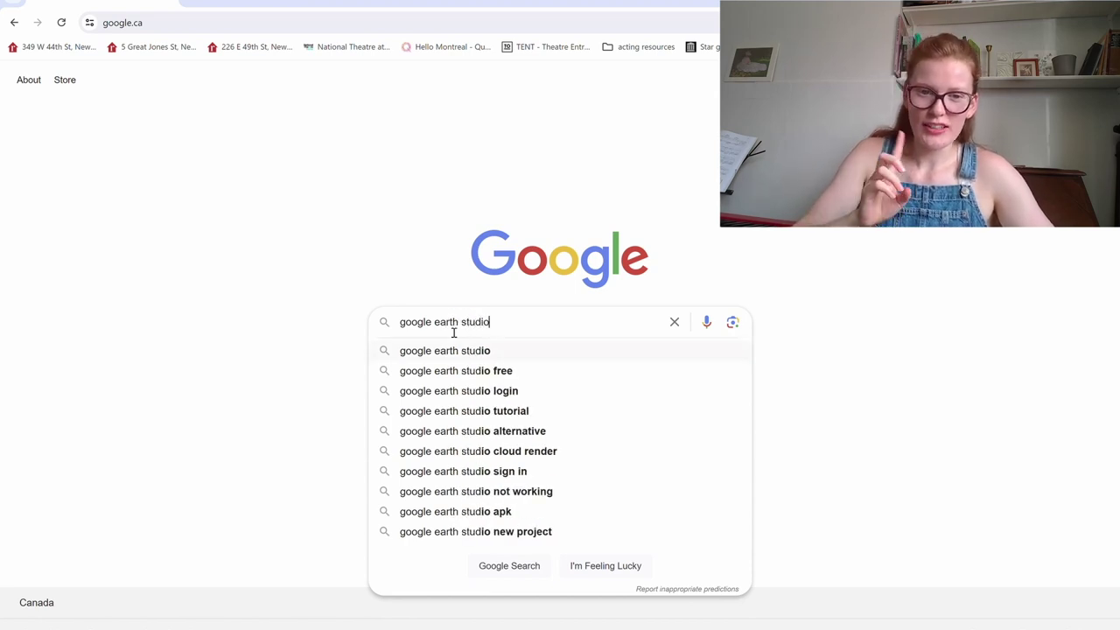
{"action": "key", "text": "Return"}
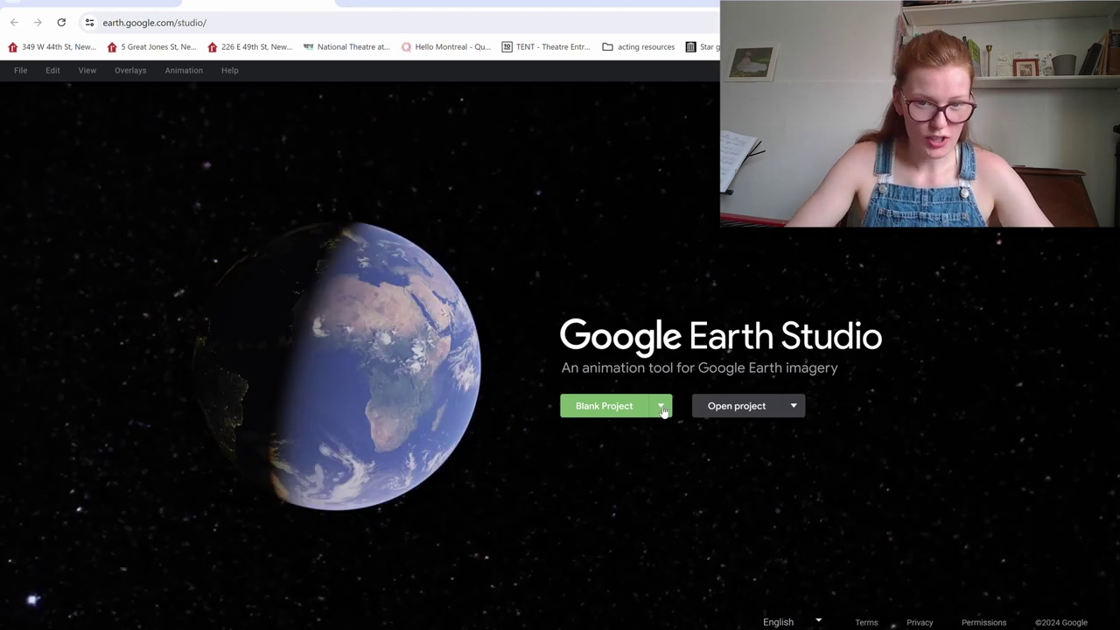
- Start a new project from the Fly-To and Orbit quick-start template
{"action": "left_click", "coordinate": [664, 405]}
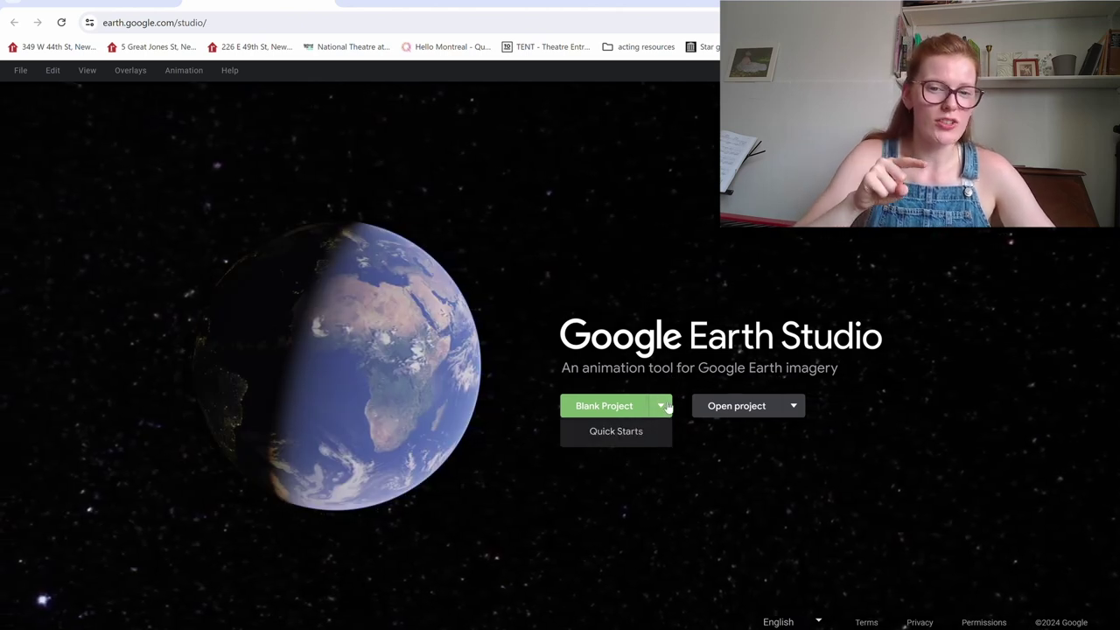
{"action": "left_click", "coordinate": [628, 437]}
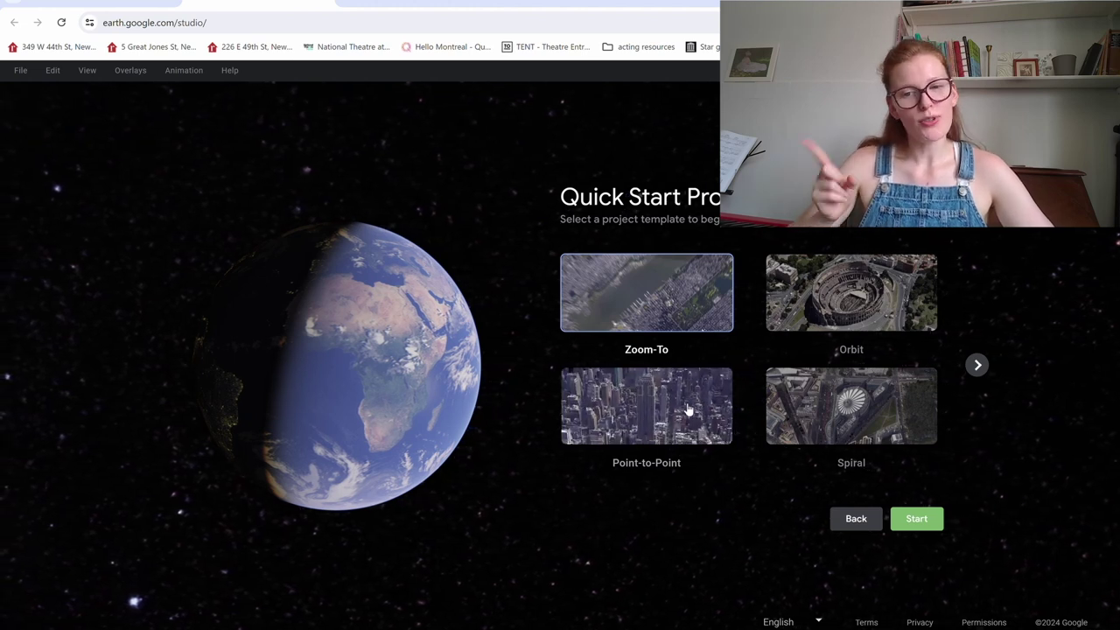
{"action": "left_click", "coordinate": [977, 366]}
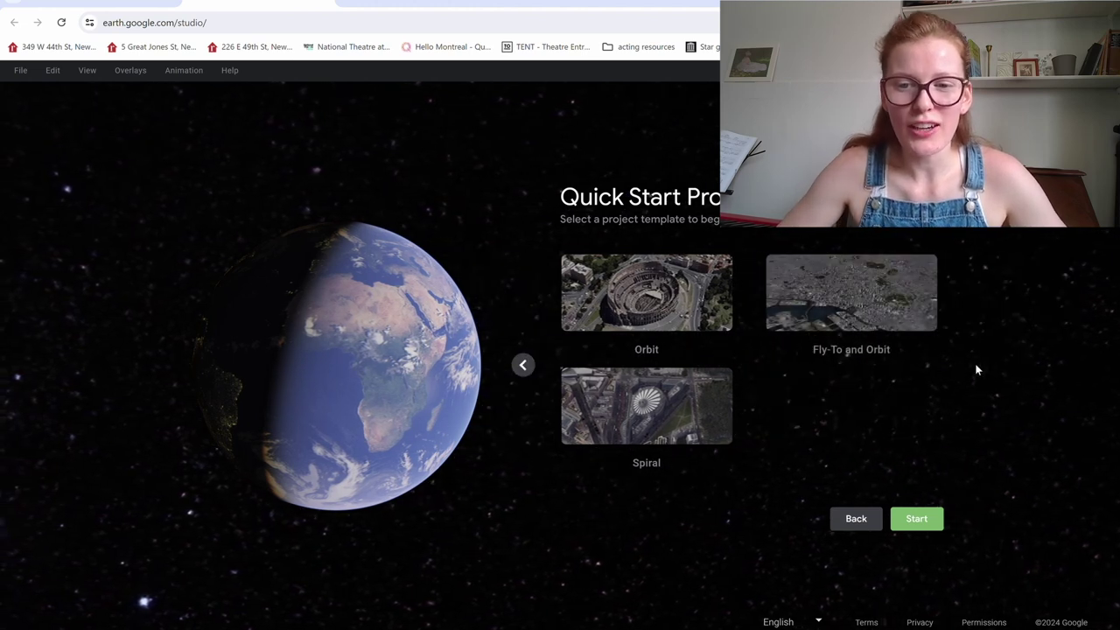
{"action": "left_click", "coordinate": [891, 311]}
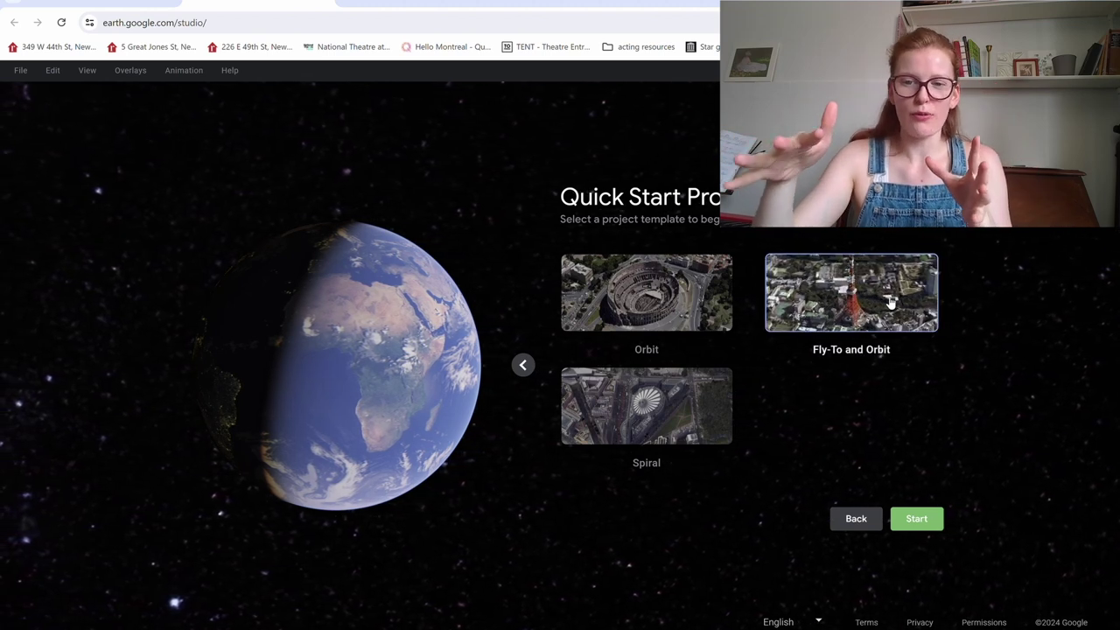
{"action": "left_click", "coordinate": [915, 519]}
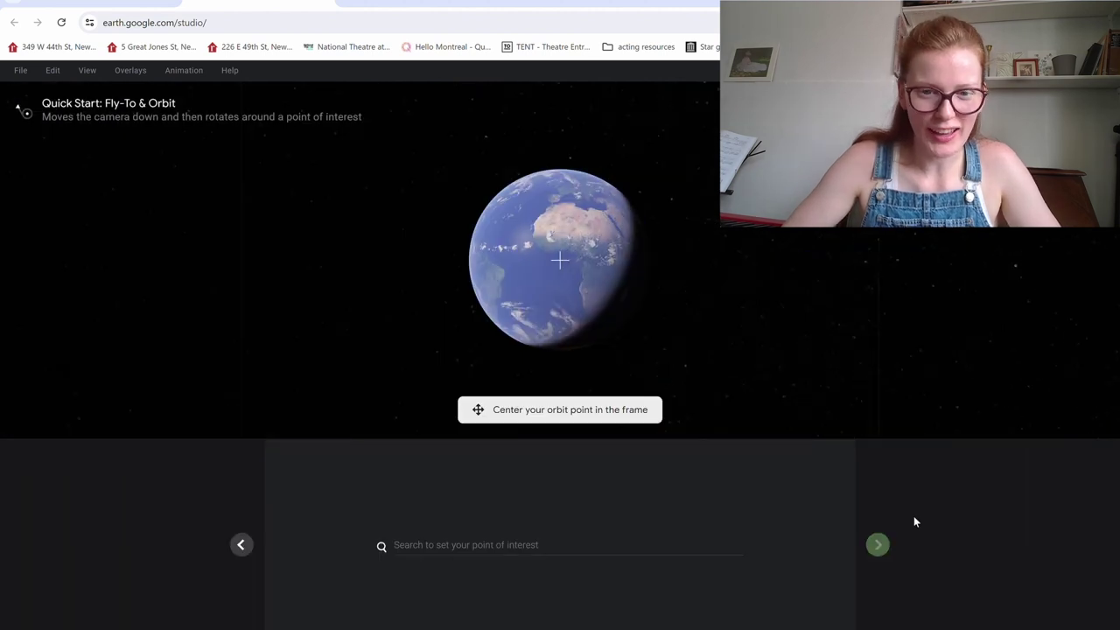
- Set Casa Loma in Toronto as the point of interest and continue to orbit settings
{"action": "left_click", "coordinate": [580, 550]}
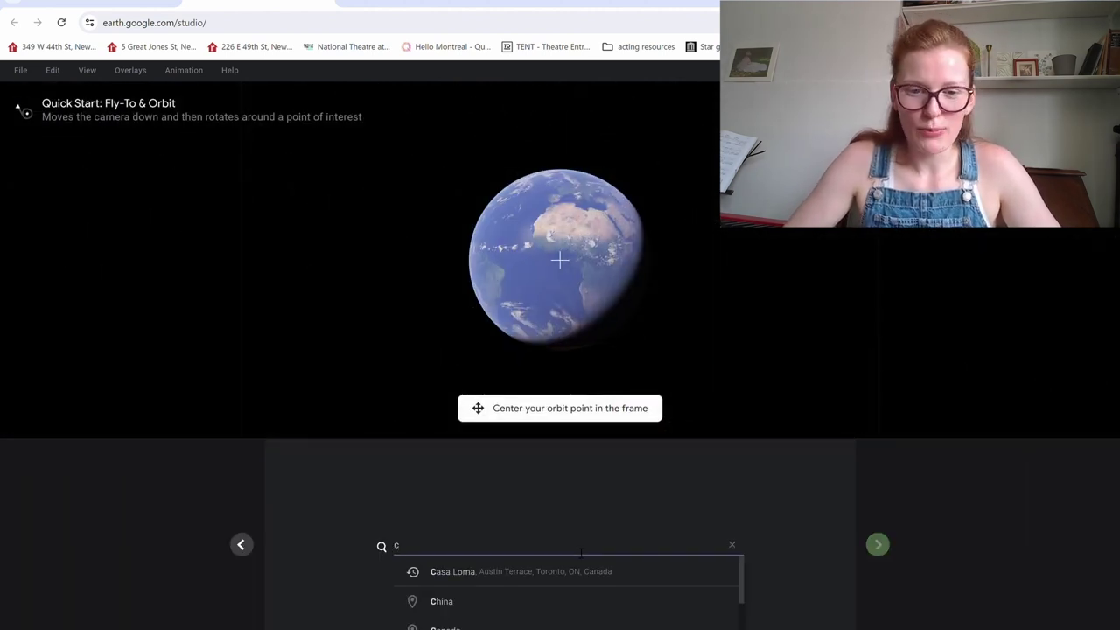
{"action": "left_click", "coordinate": [539, 573]}
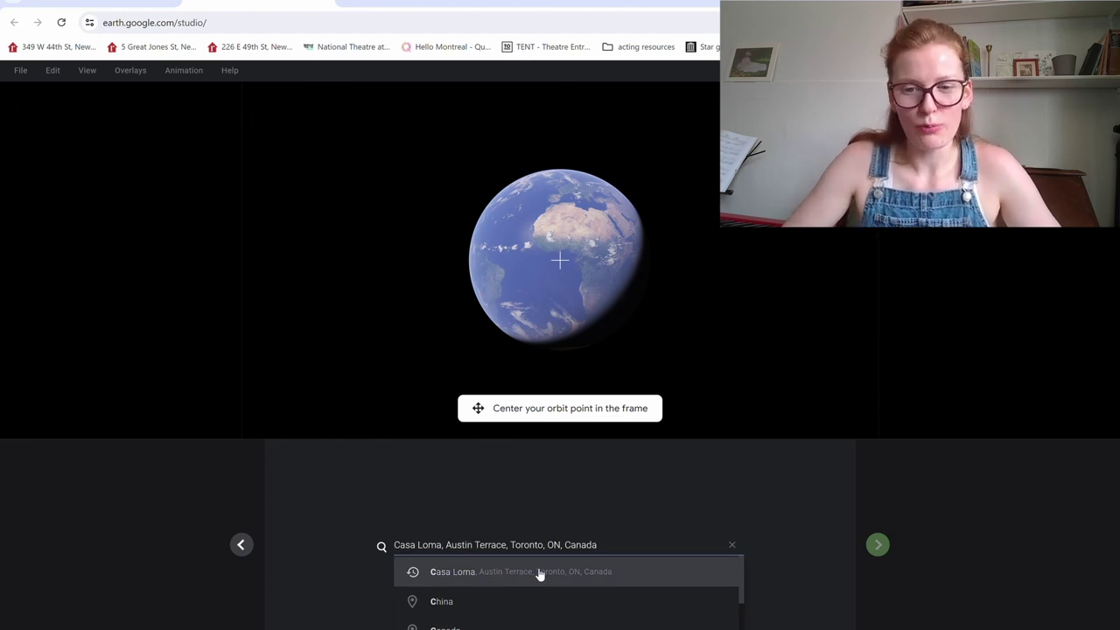
{"action": "left_click", "coordinate": [538, 572]}
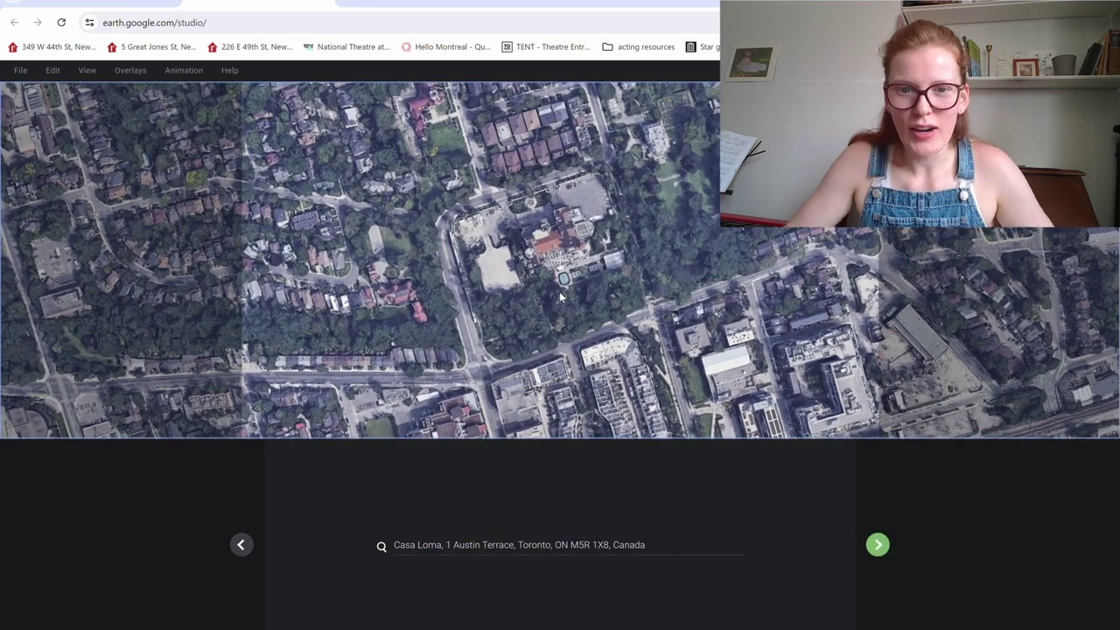
{"action": "left_click", "coordinate": [879, 545]}
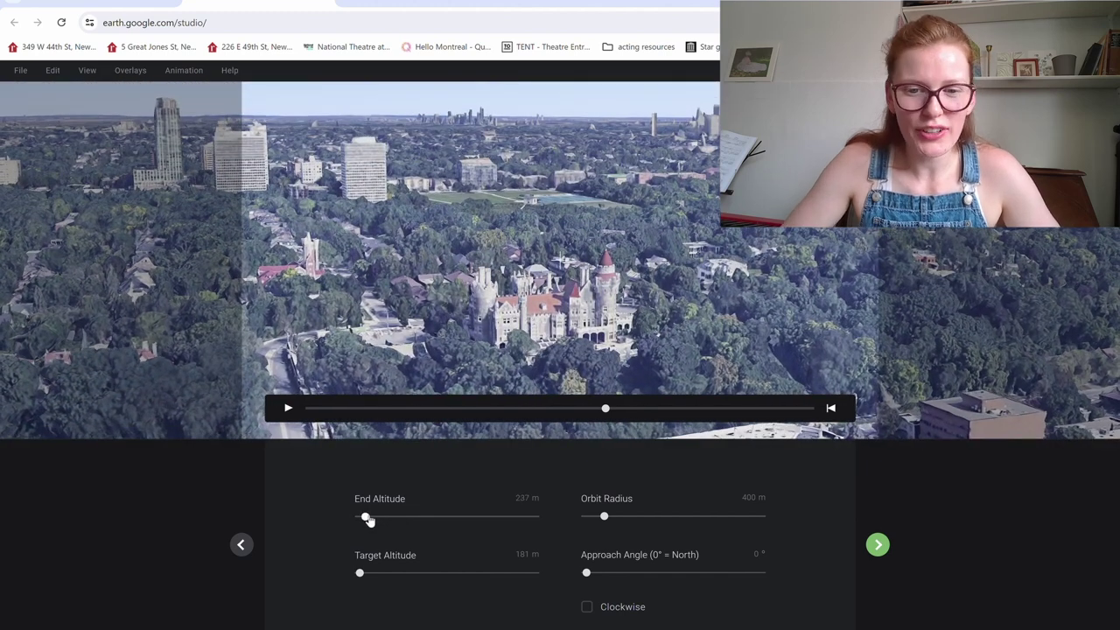
- Fine-tune the orbit radius to 389 m, return the approach angle to 0°, and accept
{"action": "mouse_move", "coordinate": [616, 519]}
{"action": "left_mouse_down"}
{"action": "mouse_move", "coordinate": [689, 518]}
{"action": "mouse_move", "coordinate": [603, 521]}
{"action": "left_mouse_up"}
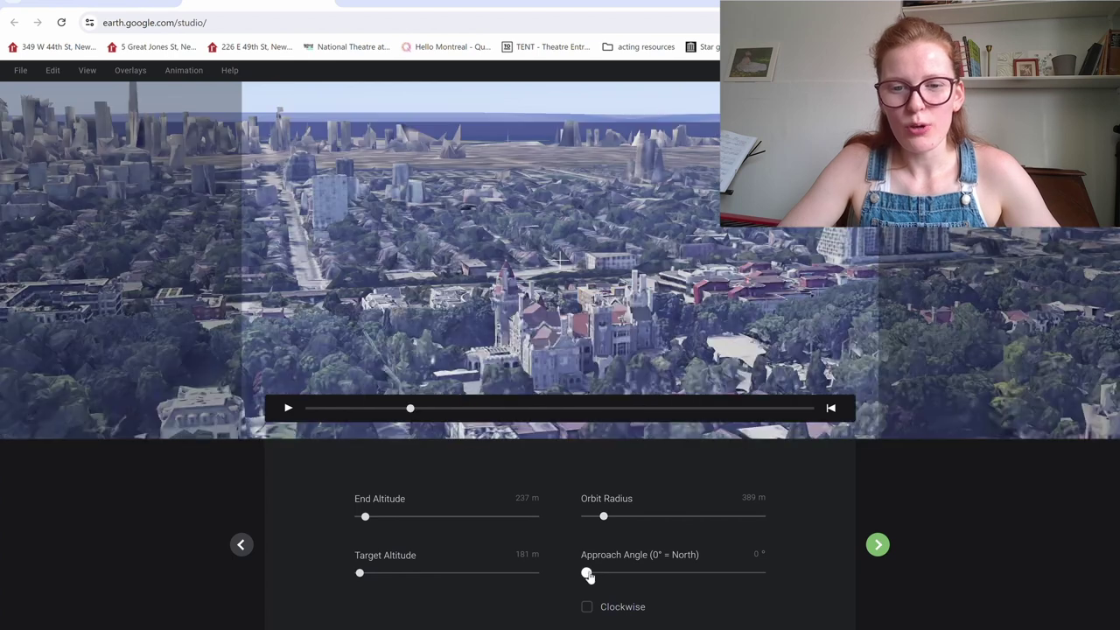
{"action": "left_click_drag", "start_coordinate": [587, 574], "coordinate": [626, 576]}
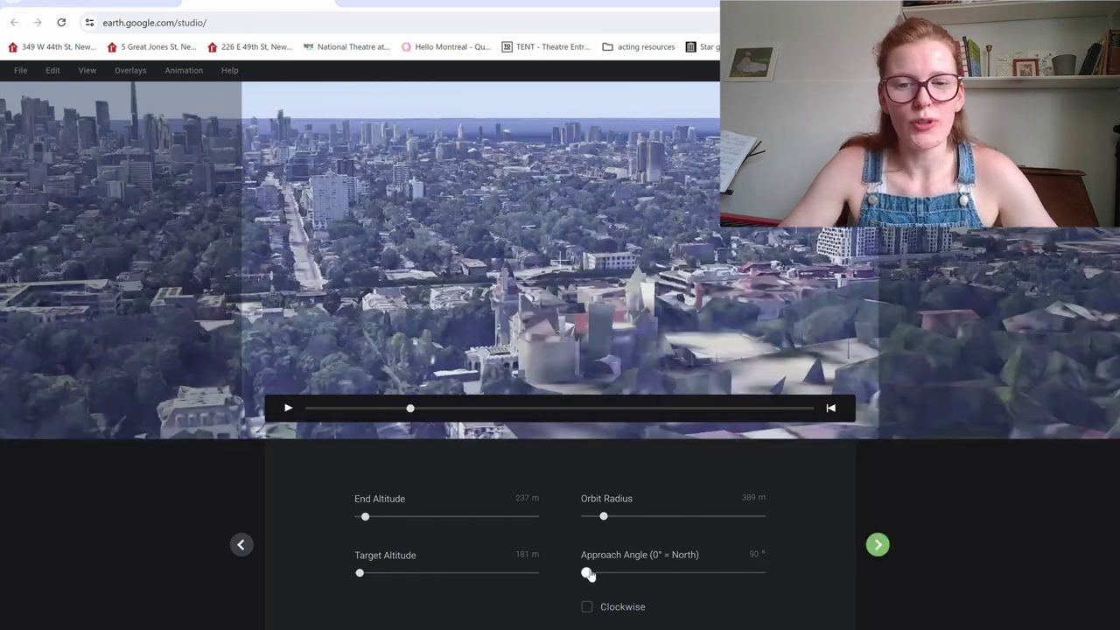
{"action": "left_click_drag", "start_coordinate": [589, 575], "coordinate": [585, 573]}
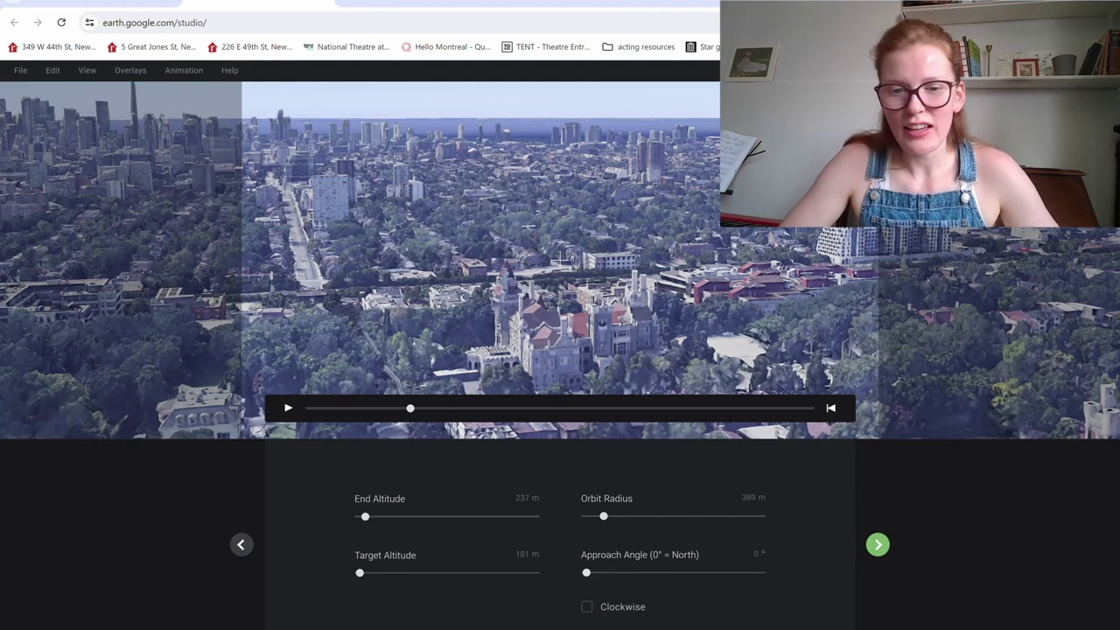
{"action": "left_click", "coordinate": [877, 546]}
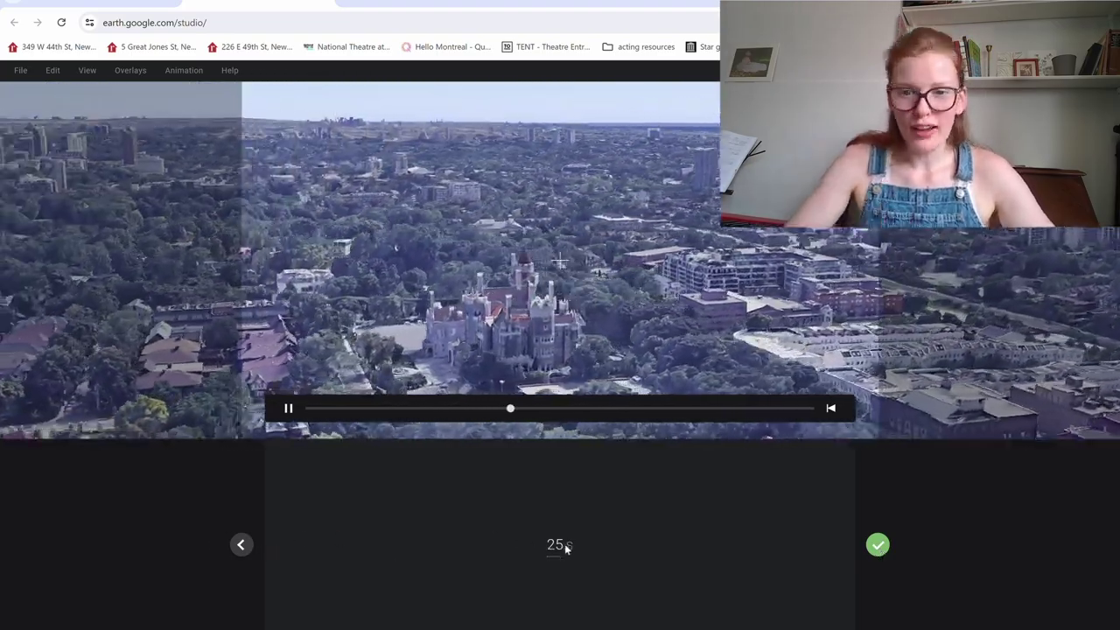
- Change the animation duration from 25 s to 20 s and finish the quick start
{"action": "double_click", "coordinate": [560, 546]}
{"action": "type", "text": "20"}
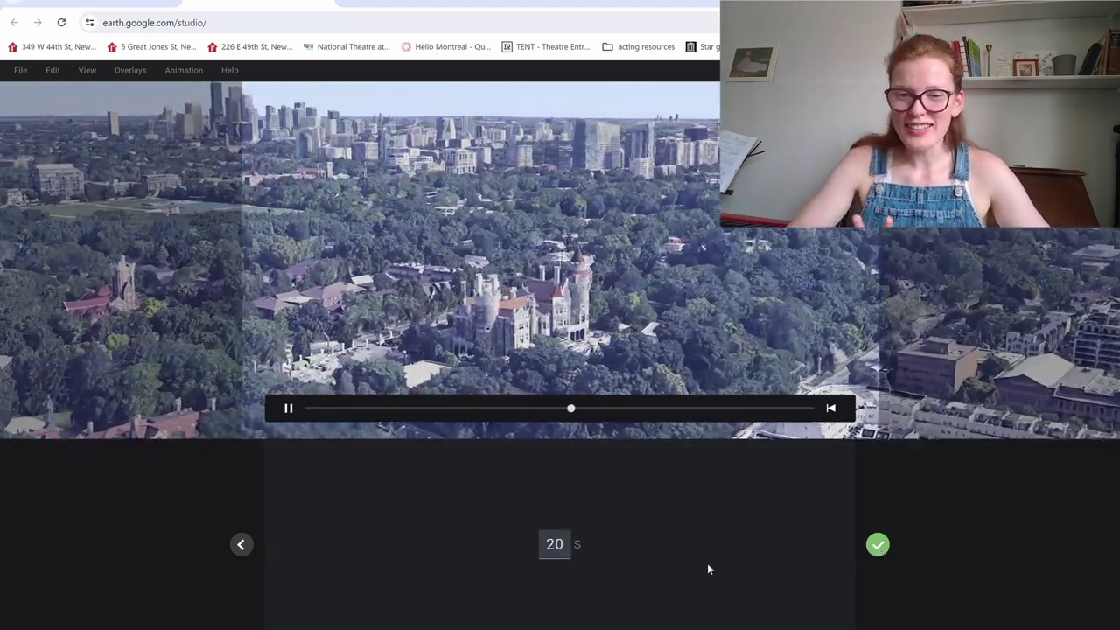
{"action": "left_click", "coordinate": [707, 564]}
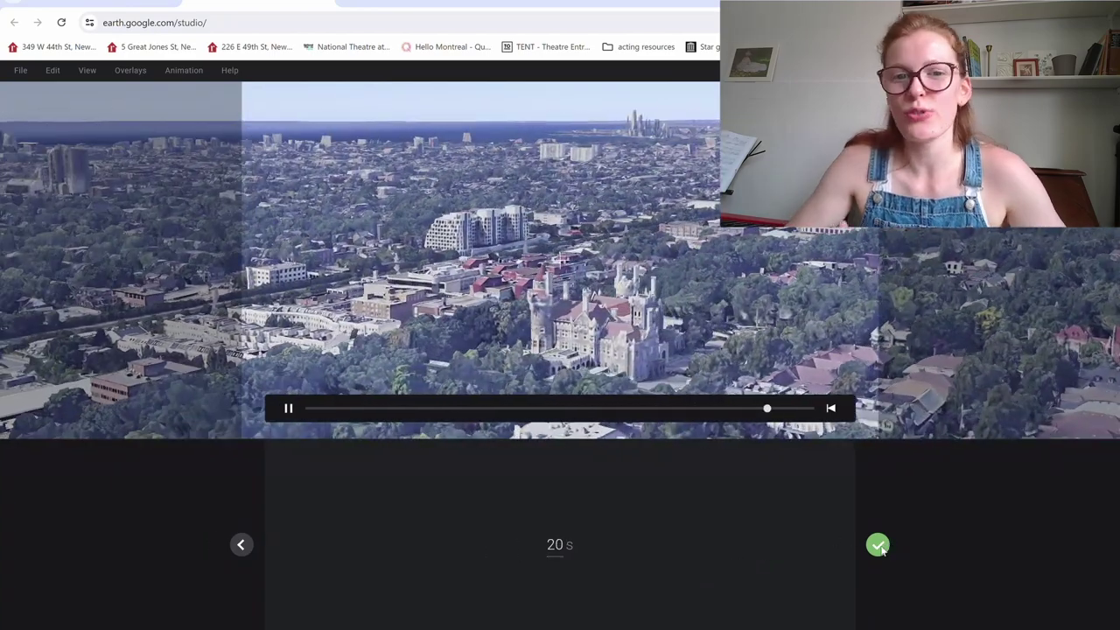
{"action": "left_click", "coordinate": [878, 545]}
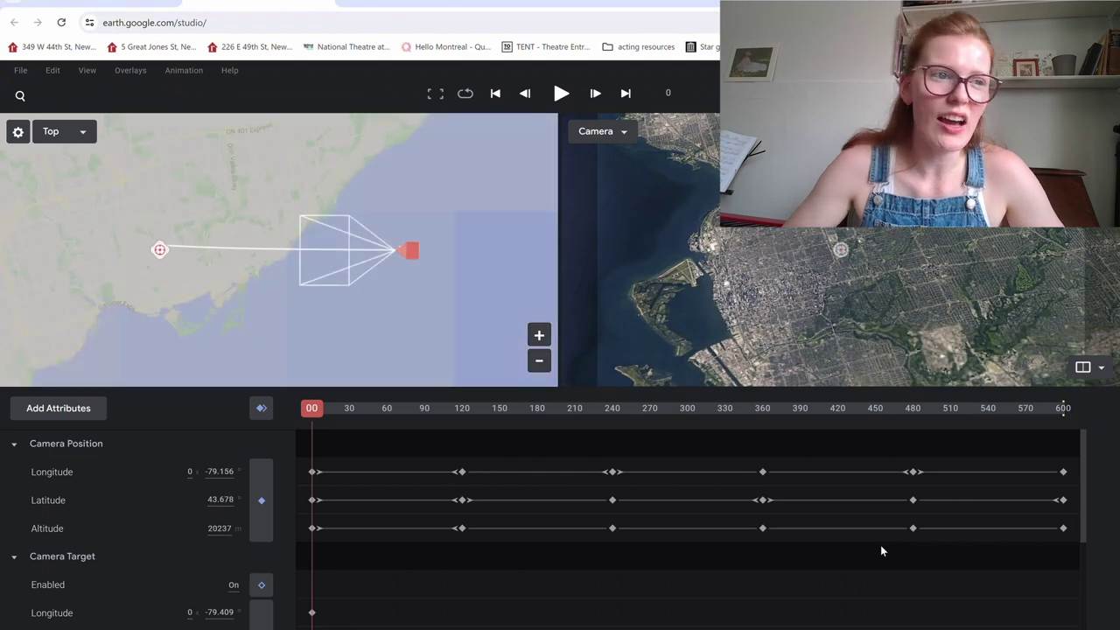
- Switch to the camera-only layout, preview the animation, and stop at frame 118
{"action": "left_click", "coordinate": [1100, 368]}
{"action": "left_click", "coordinate": [1093, 398]}
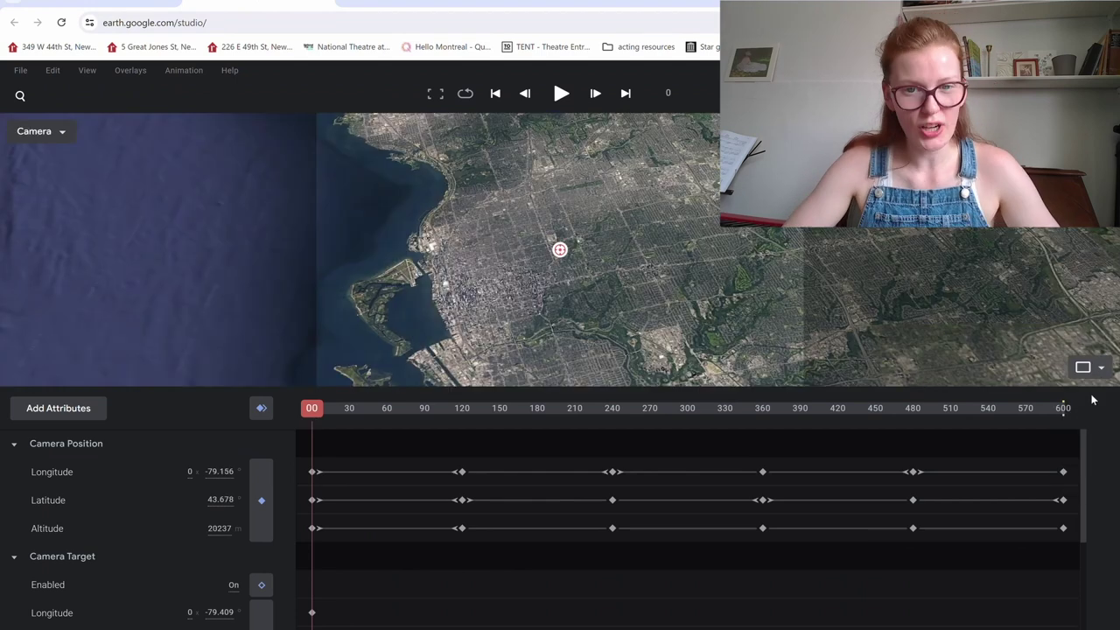
{"action": "left_click", "coordinate": [562, 94]}
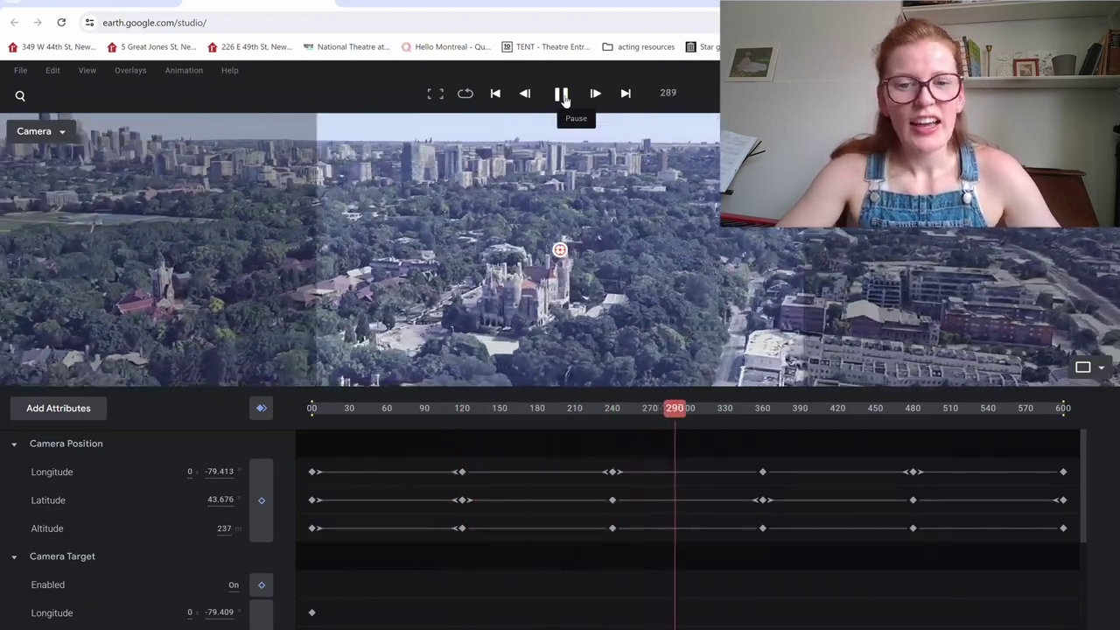
{"action": "left_click", "coordinate": [563, 96]}
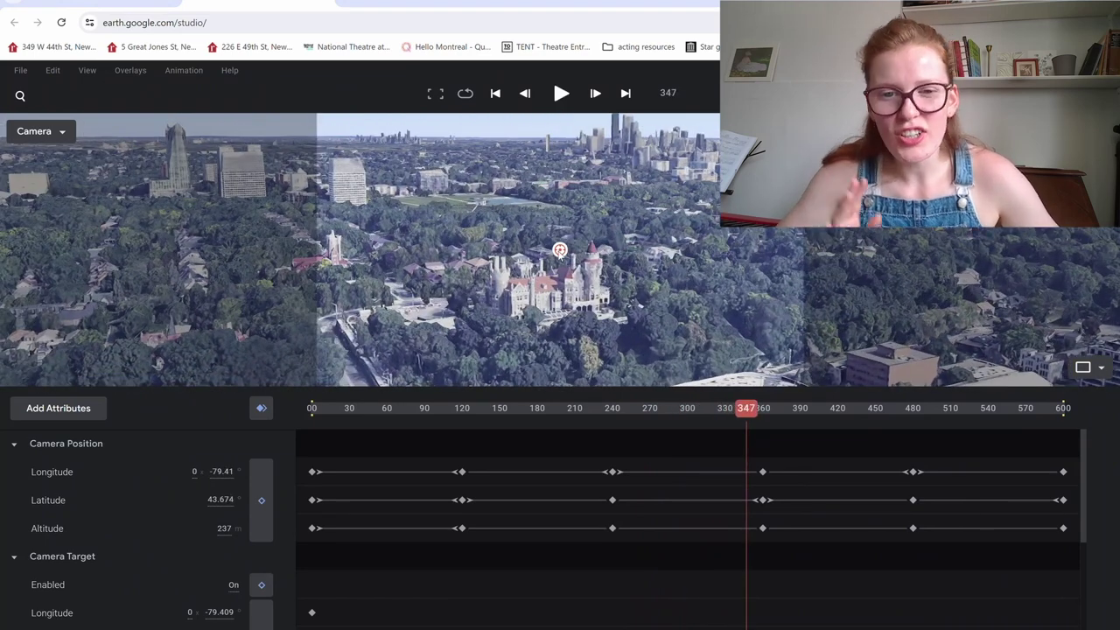
{"action": "mouse_move", "coordinate": [554, 194]}
{"action": "left_mouse_down"}
{"action": "mouse_move", "coordinate": [554, 299]}
{"action": "mouse_move", "coordinate": [554, 179]}
{"action": "left_mouse_up"}
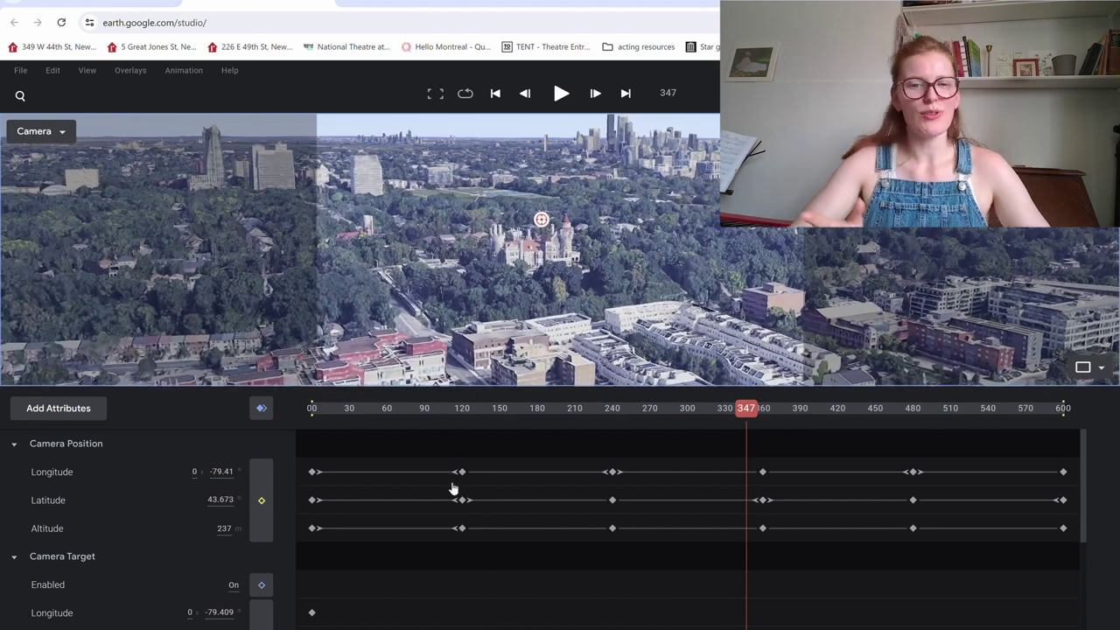
{"action": "left_click", "coordinate": [461, 413]}
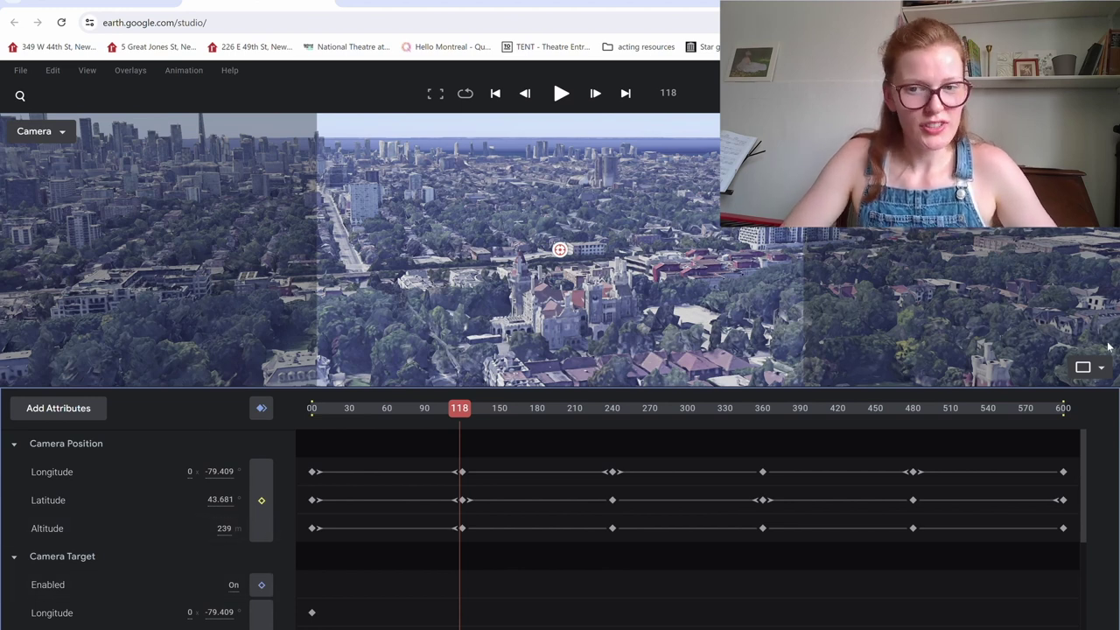
- Show map and camera views side by side, with the map zoomed and centred on the orbit
{"action": "left_click", "coordinate": [1104, 371]}
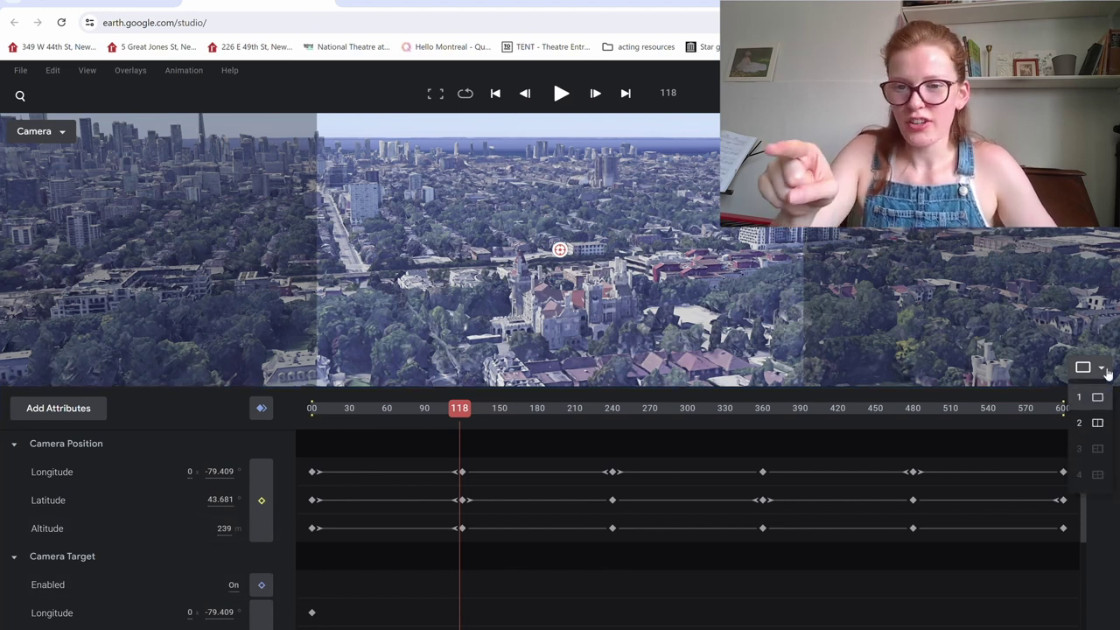
{"action": "left_click", "coordinate": [1099, 423]}
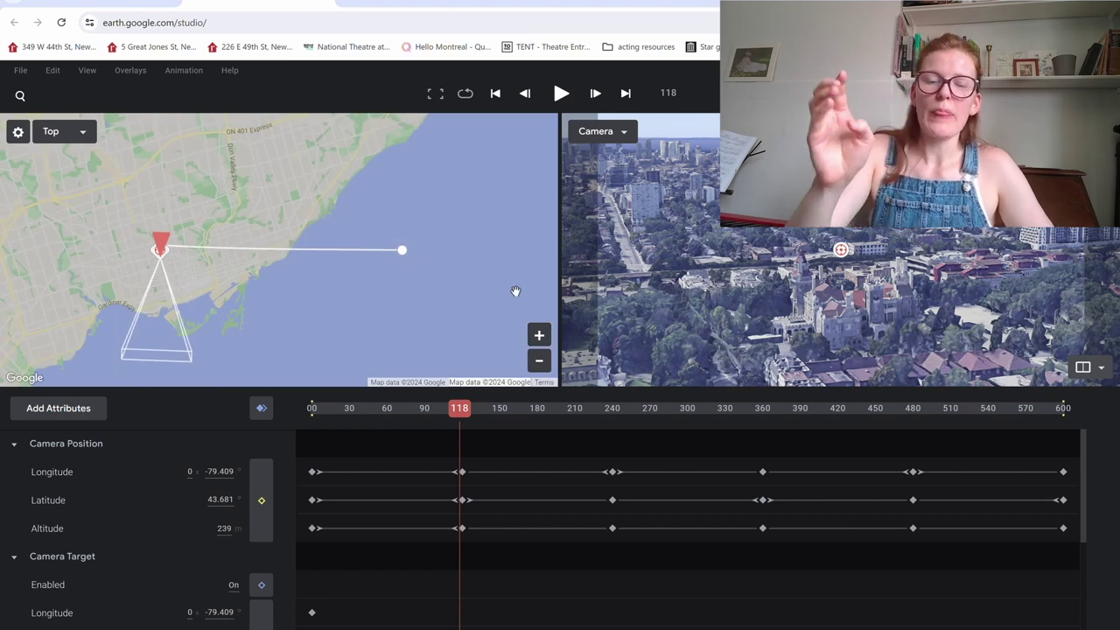
{"action": "left_click", "coordinate": [539, 335]}
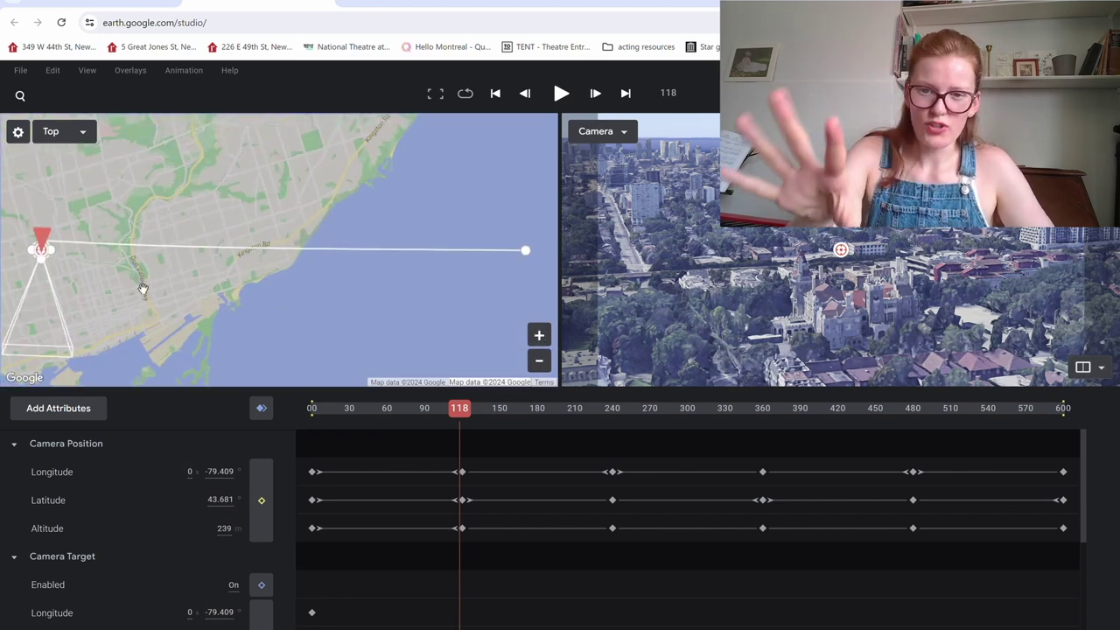
{"action": "left_click_drag", "start_coordinate": [106, 284], "coordinate": [329, 275]}
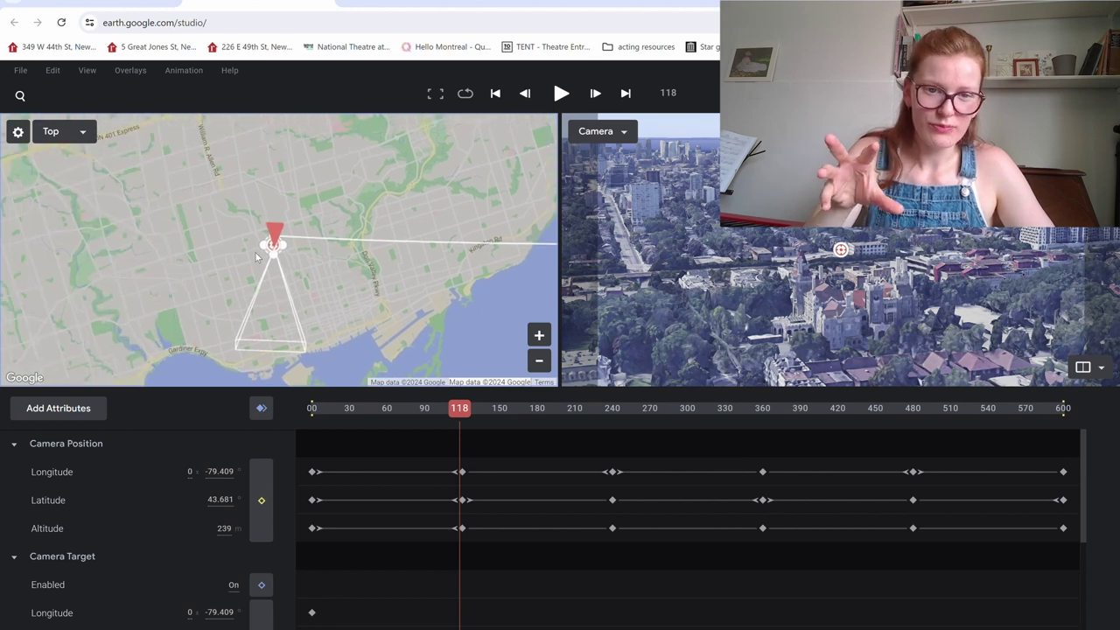
{"action": "left_click", "coordinate": [540, 335]}
{"action": "left_click", "coordinate": [540, 335]}
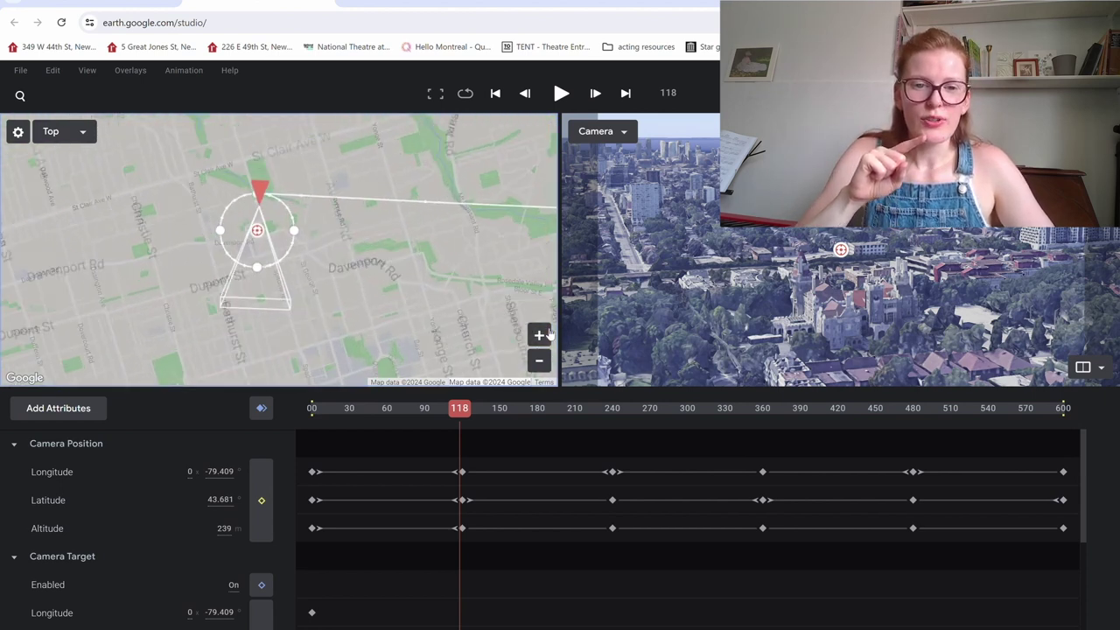
{"action": "left_click", "coordinate": [540, 335]}
{"action": "left_click", "coordinate": [540, 335]}
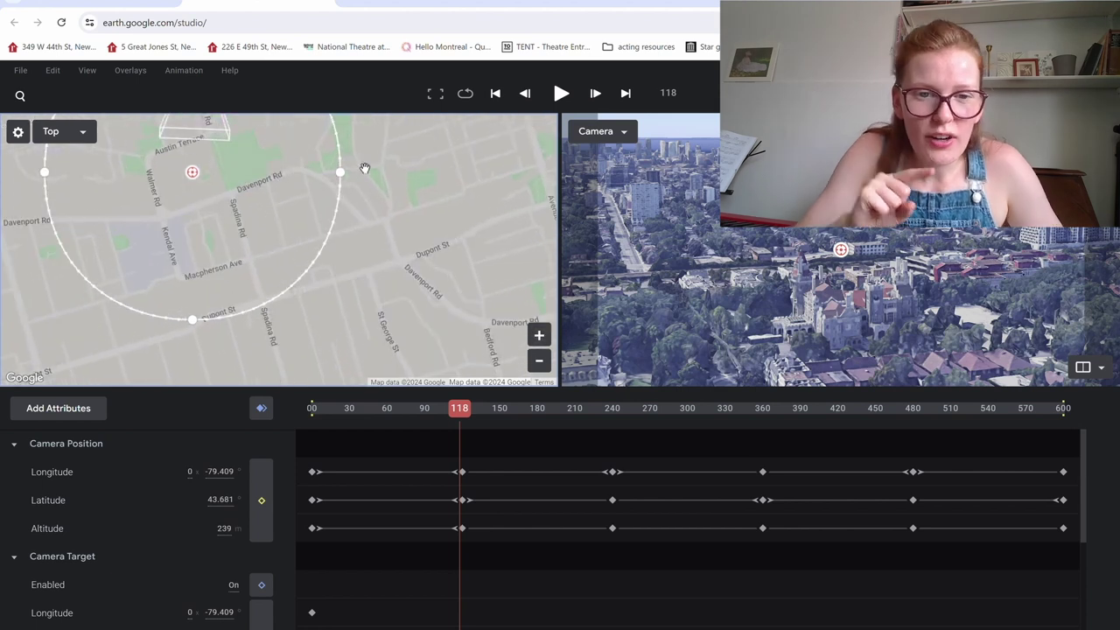
{"action": "left_click_drag", "start_coordinate": [389, 166], "coordinate": [469, 249]}
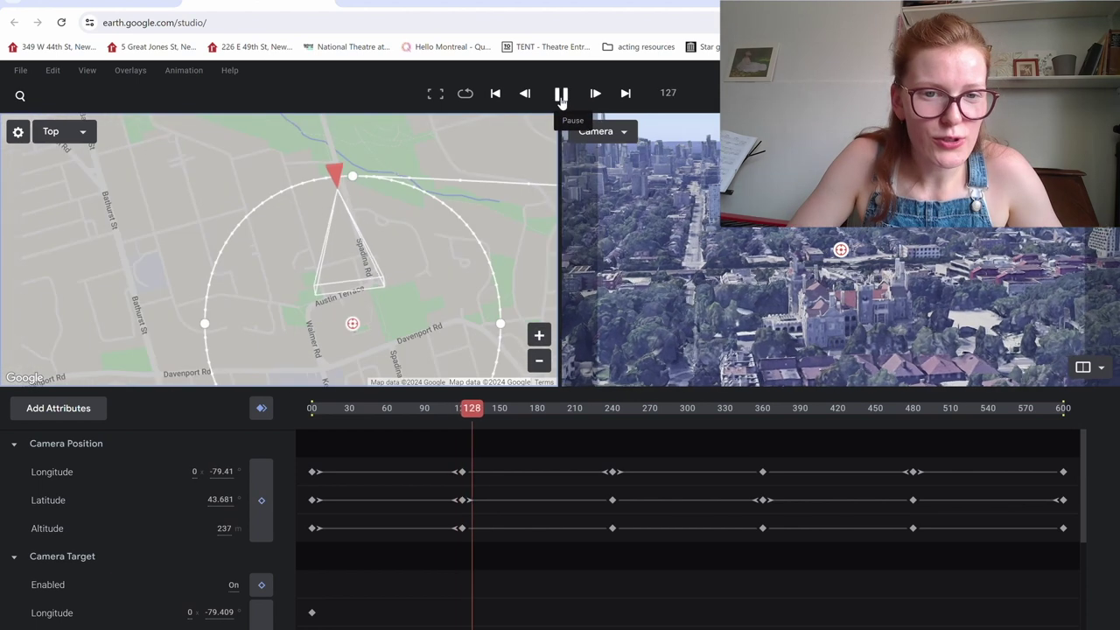
- Preview from frame 118, return there, and lower the camera altitude to 204 m
{"action": "left_click", "coordinate": [560, 95]}
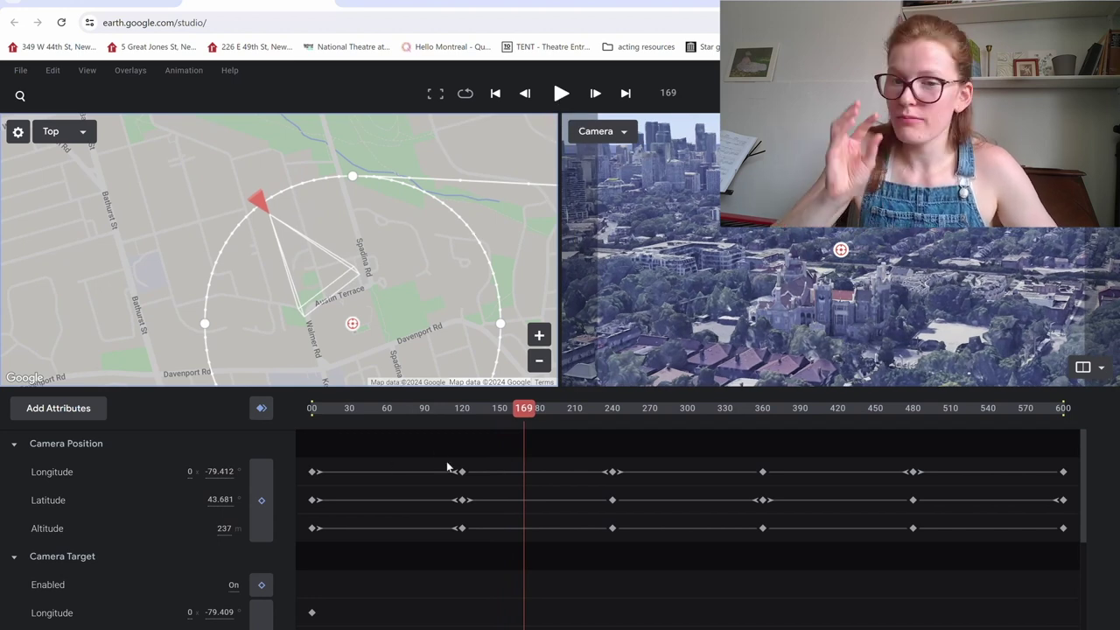
{"action": "left_click", "coordinate": [461, 411]}
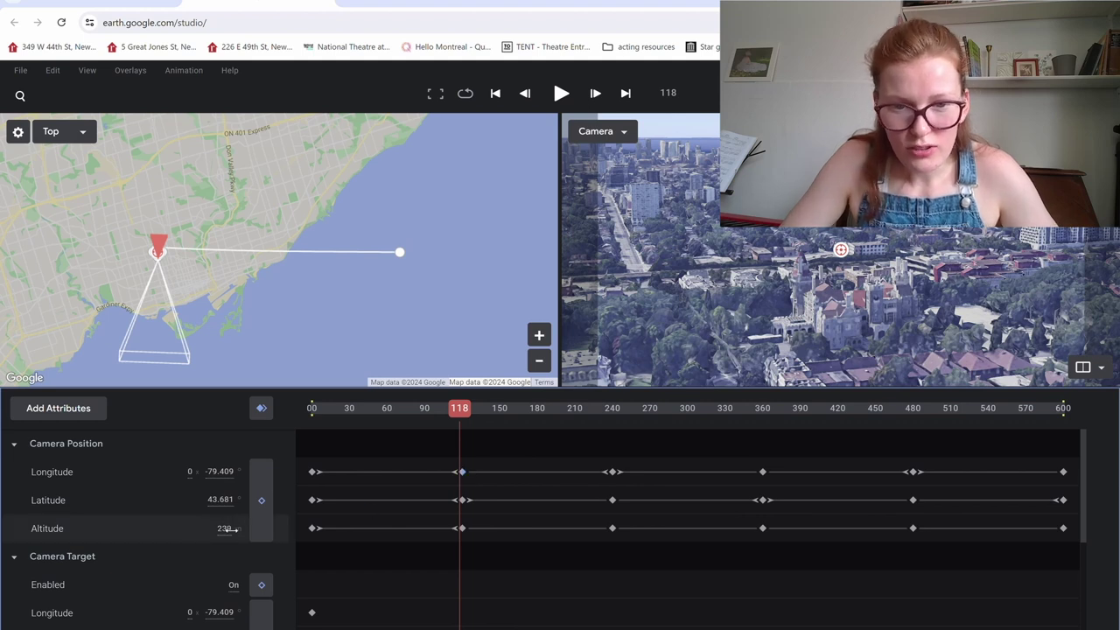
{"action": "mouse_move", "coordinate": [229, 528]}
{"action": "left_mouse_down"}
{"action": "mouse_move", "coordinate": [208, 532]}
{"action": "mouse_move", "coordinate": [221, 531]}
{"action": "left_mouse_up"}
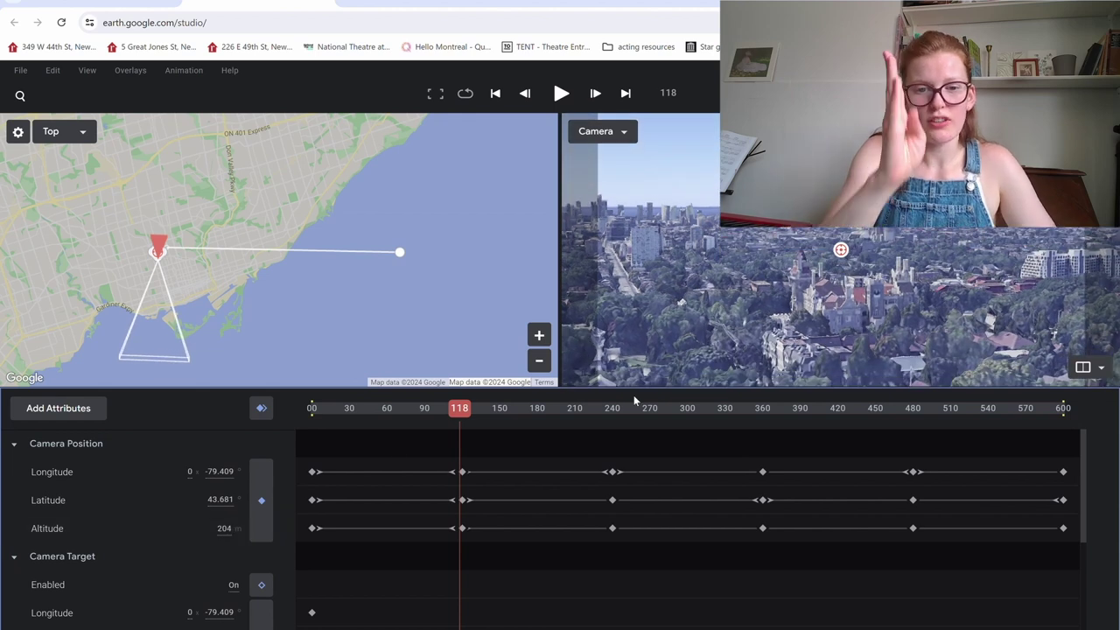
- At frame 238, re-aim the camera at the castle, set altitude to 317 m, and play
{"action": "left_click", "coordinate": [611, 411]}
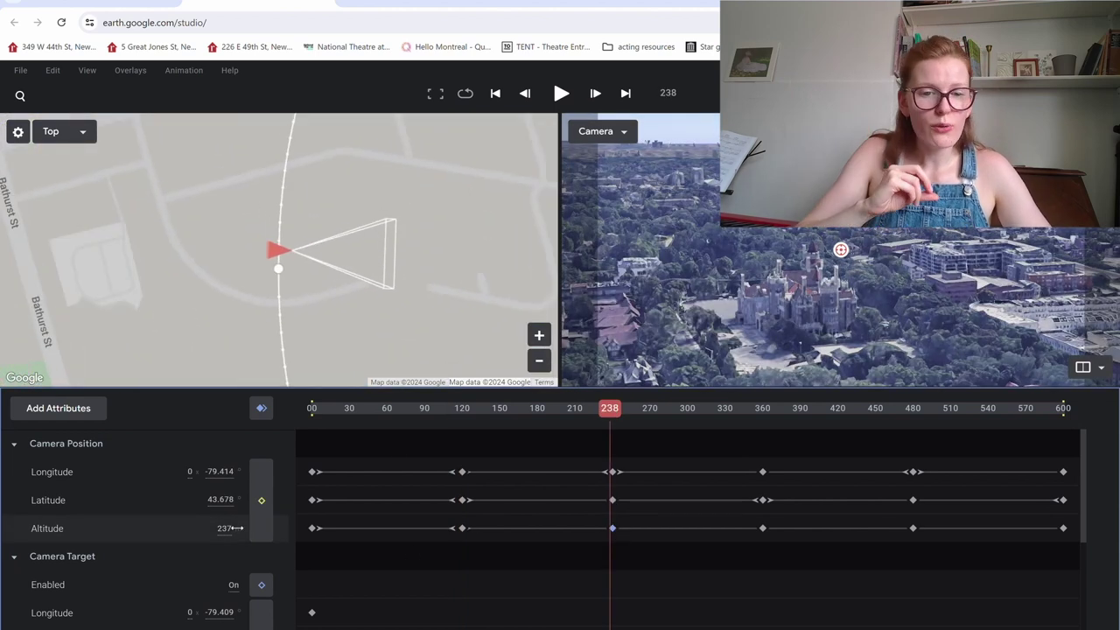
{"action": "mouse_move", "coordinate": [232, 528]}
{"action": "left_mouse_down"}
{"action": "mouse_move", "coordinate": [214, 531]}
{"action": "mouse_move", "coordinate": [234, 530]}
{"action": "left_mouse_up"}
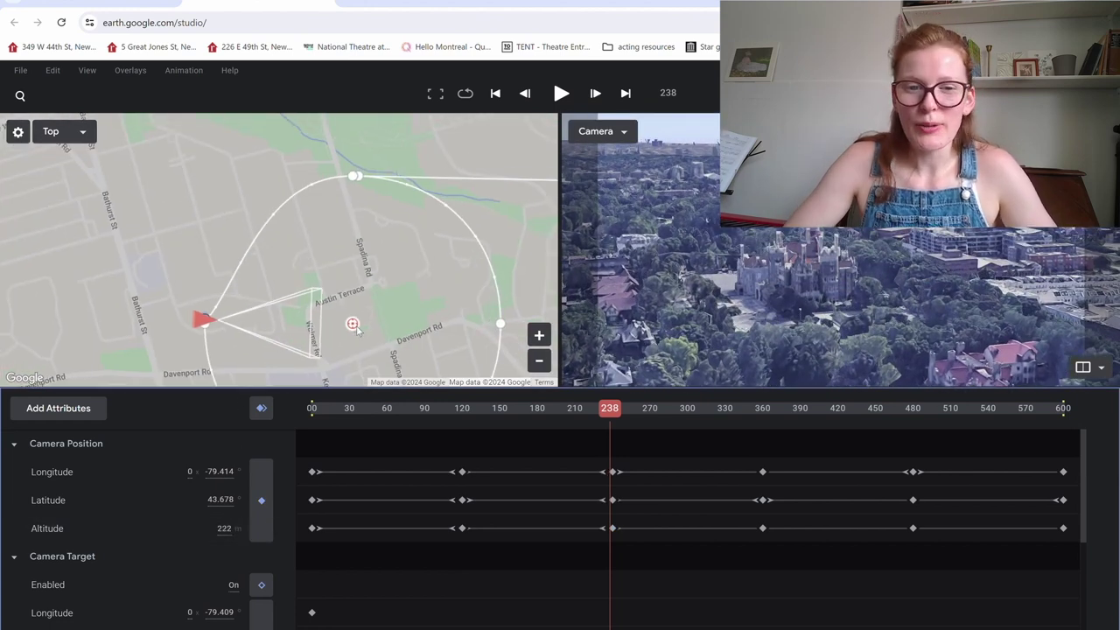
{"action": "mouse_move", "coordinate": [354, 324]}
{"action": "left_mouse_down"}
{"action": "mouse_move", "coordinate": [363, 338]}
{"action": "mouse_move", "coordinate": [352, 324]}
{"action": "left_mouse_up"}
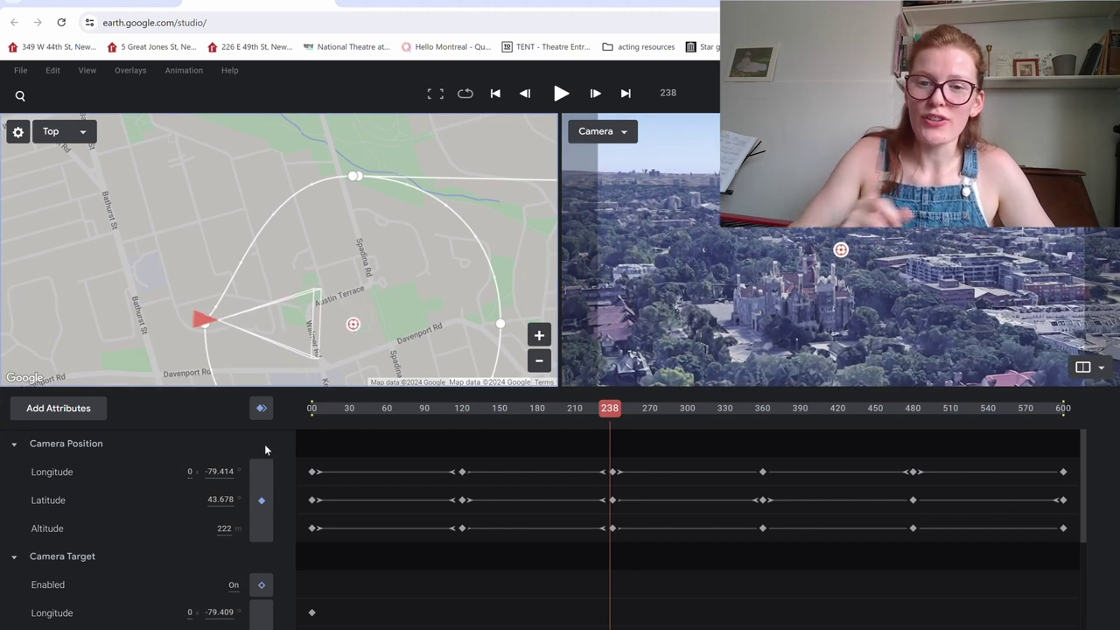
{"action": "left_click_drag", "start_coordinate": [230, 529], "coordinate": [240, 528]}
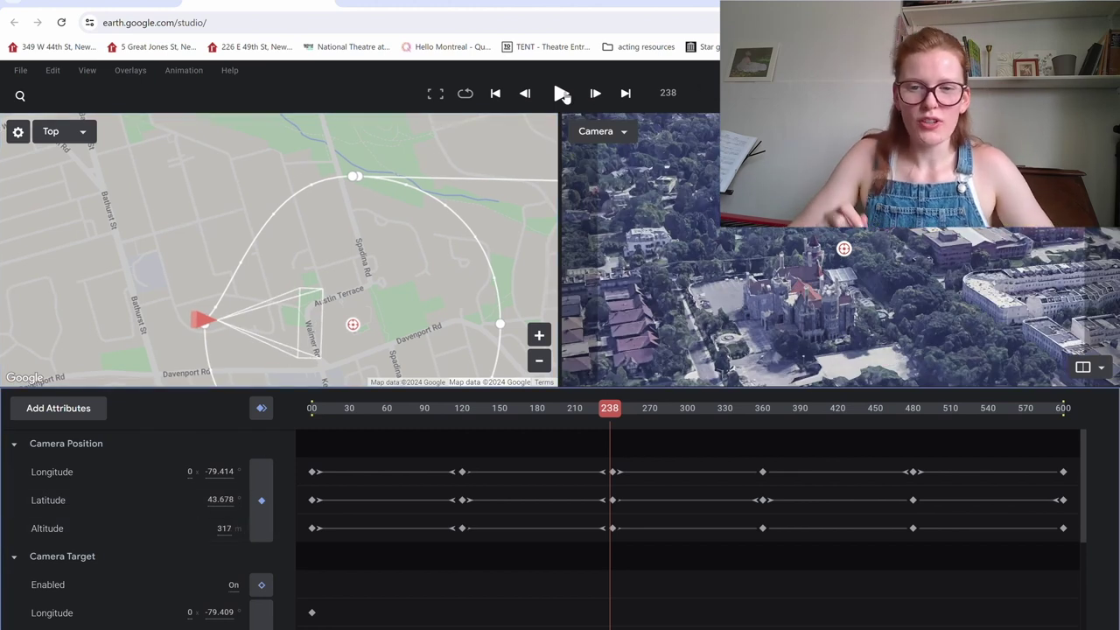
{"action": "left_click", "coordinate": [562, 95]}
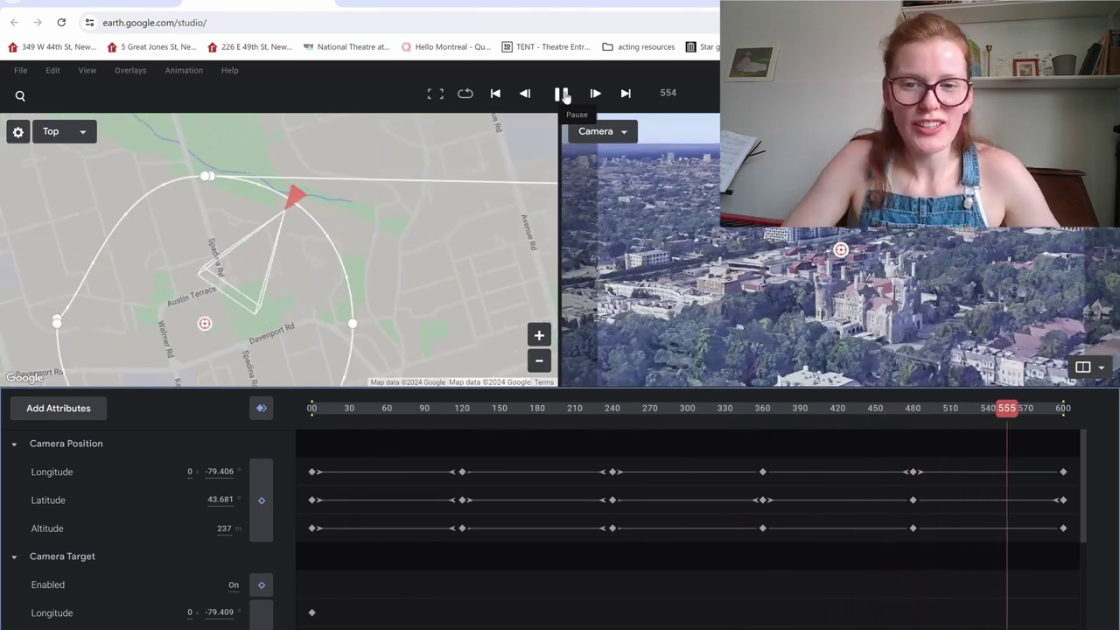
- Pause the playback at frame 381
{"action": "left_click", "coordinate": [561, 94]}
- Pull the orbit path points inward around Casa Loma, then replay from about frame 120
{"action": "left_click_drag", "start_coordinate": [375, 271], "coordinate": [409, 290]}
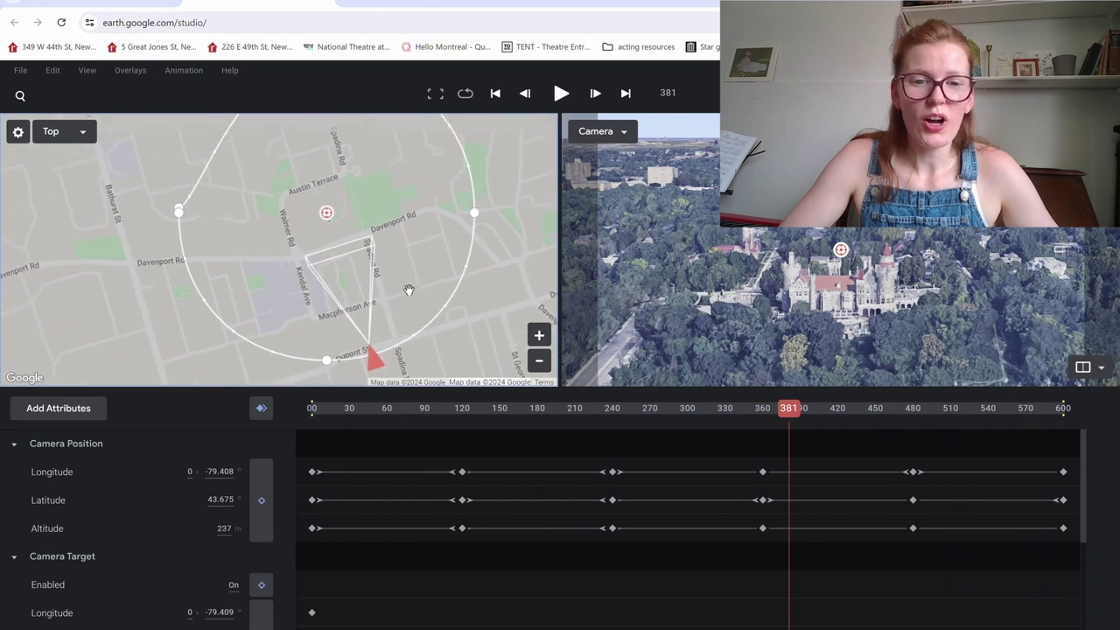
{"action": "left_click_drag", "start_coordinate": [179, 214], "coordinate": [252, 254]}
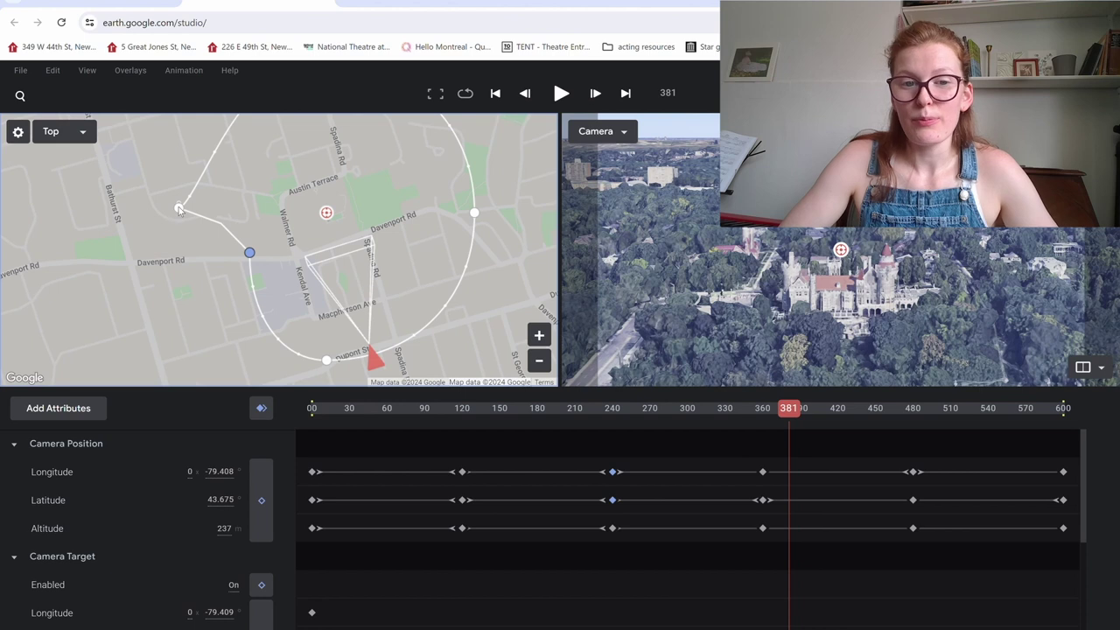
{"action": "left_click_drag", "start_coordinate": [179, 210], "coordinate": [198, 186]}
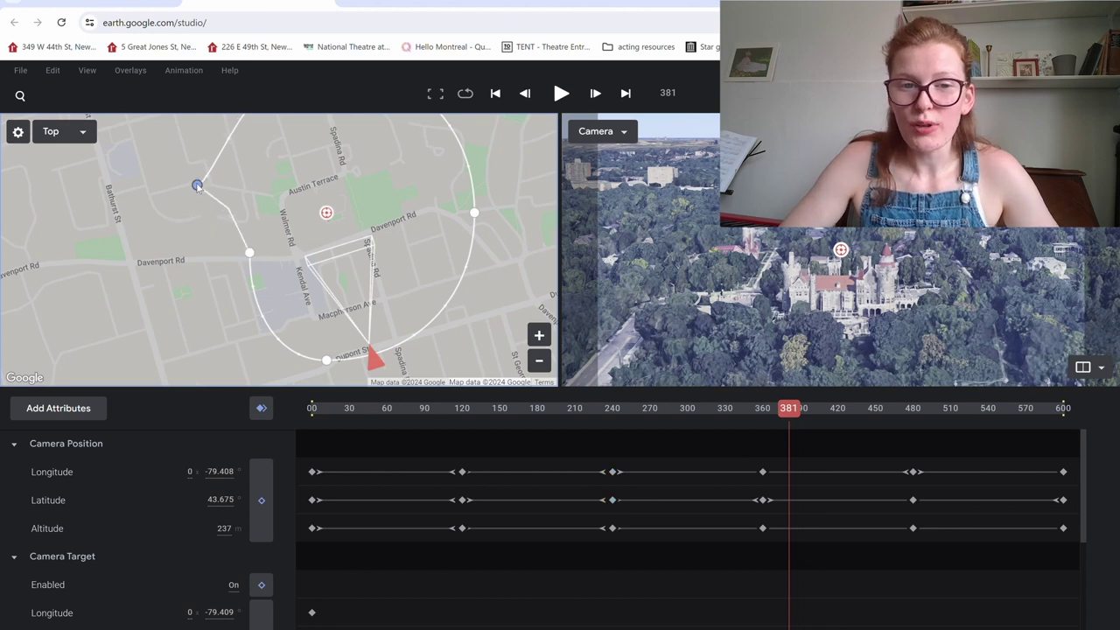
{"action": "left_click", "coordinate": [541, 363]}
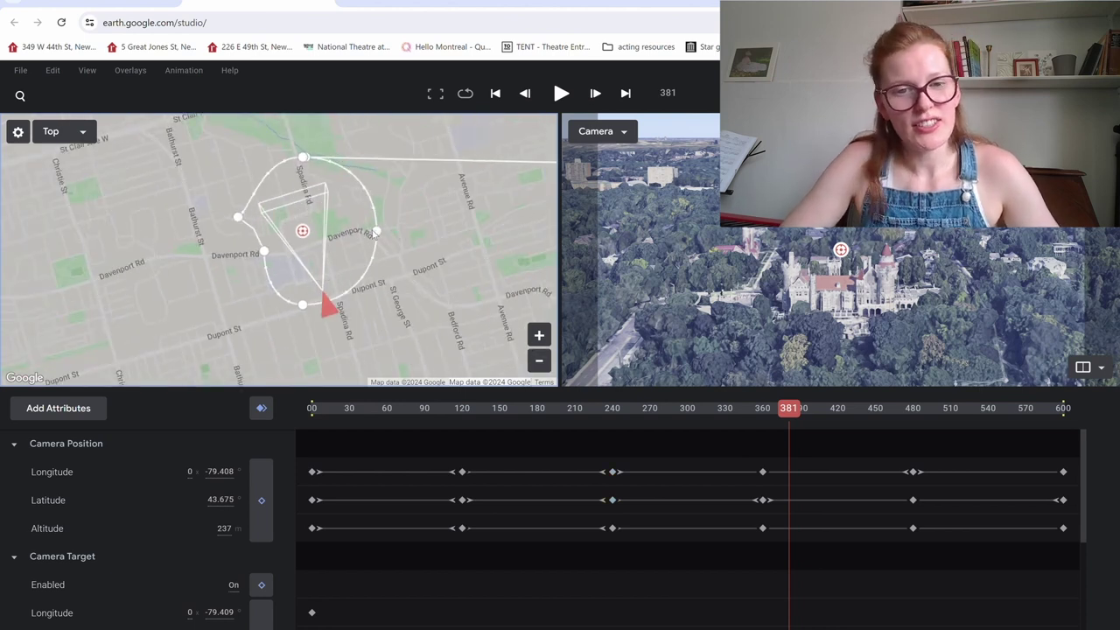
{"action": "left_click_drag", "start_coordinate": [375, 232], "coordinate": [345, 226]}
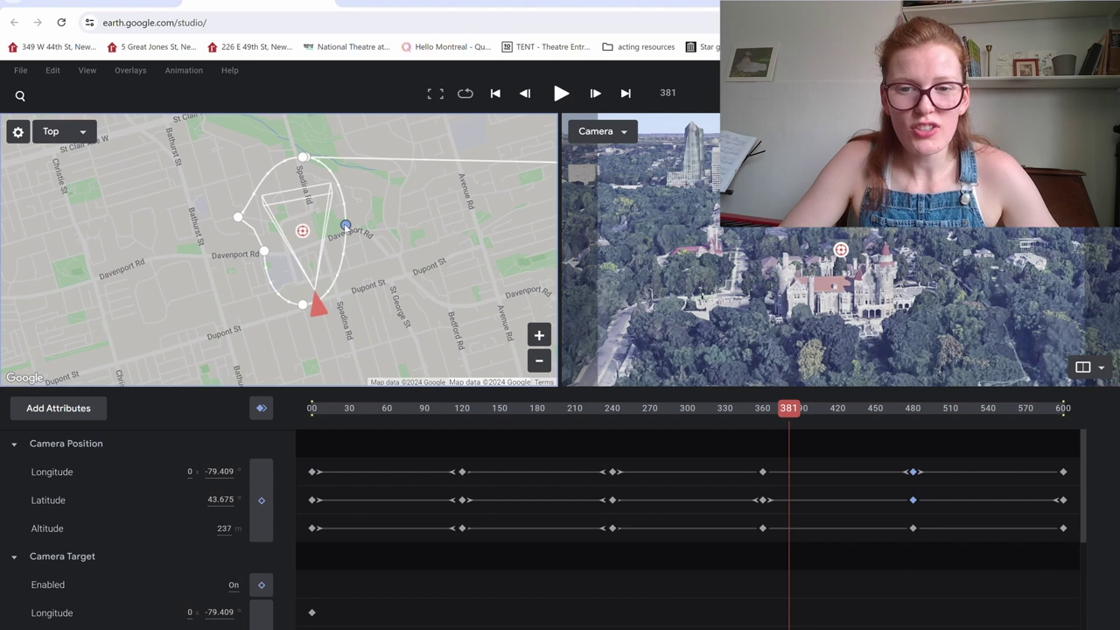
{"action": "left_click_drag", "start_coordinate": [303, 305], "coordinate": [310, 271]}
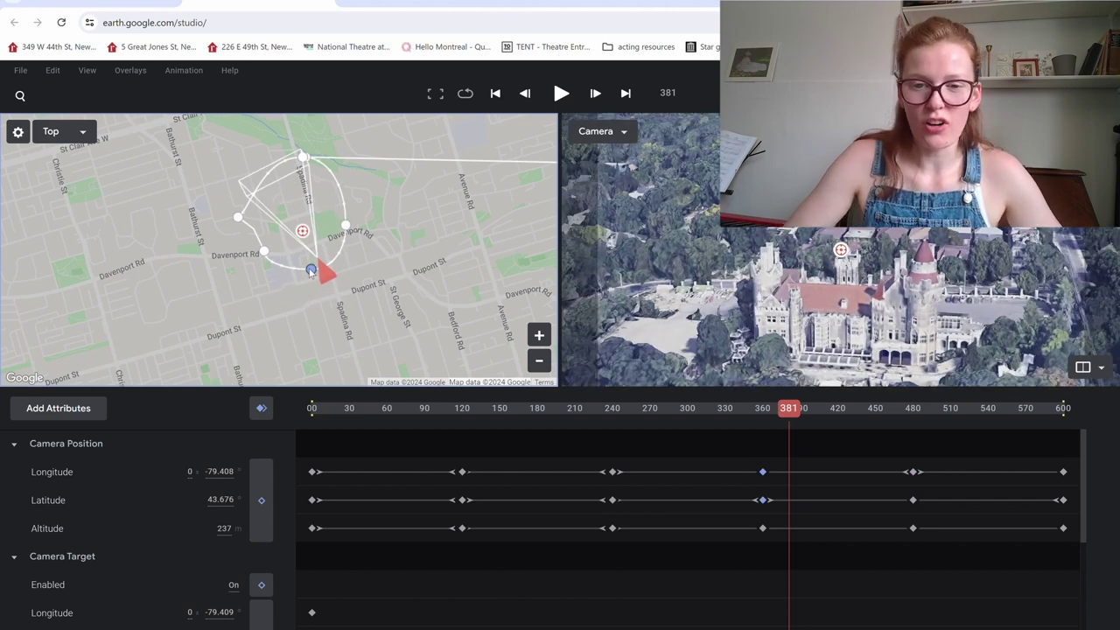
{"action": "left_click", "coordinate": [455, 417]}
{"action": "key", "text": "space"}
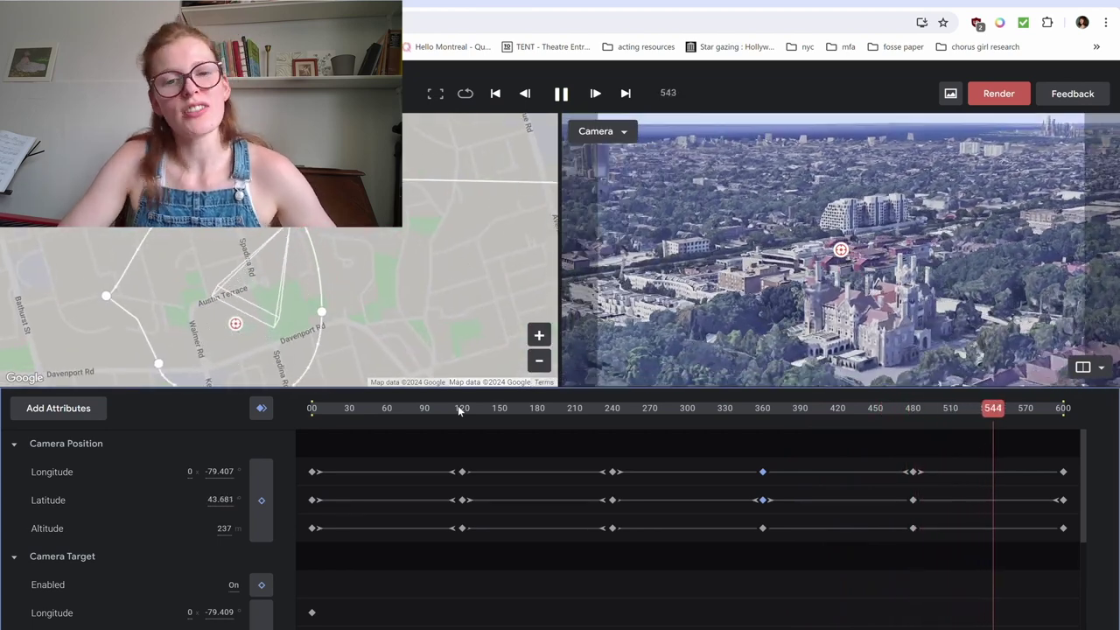
{"action": "key", "text": "space"}
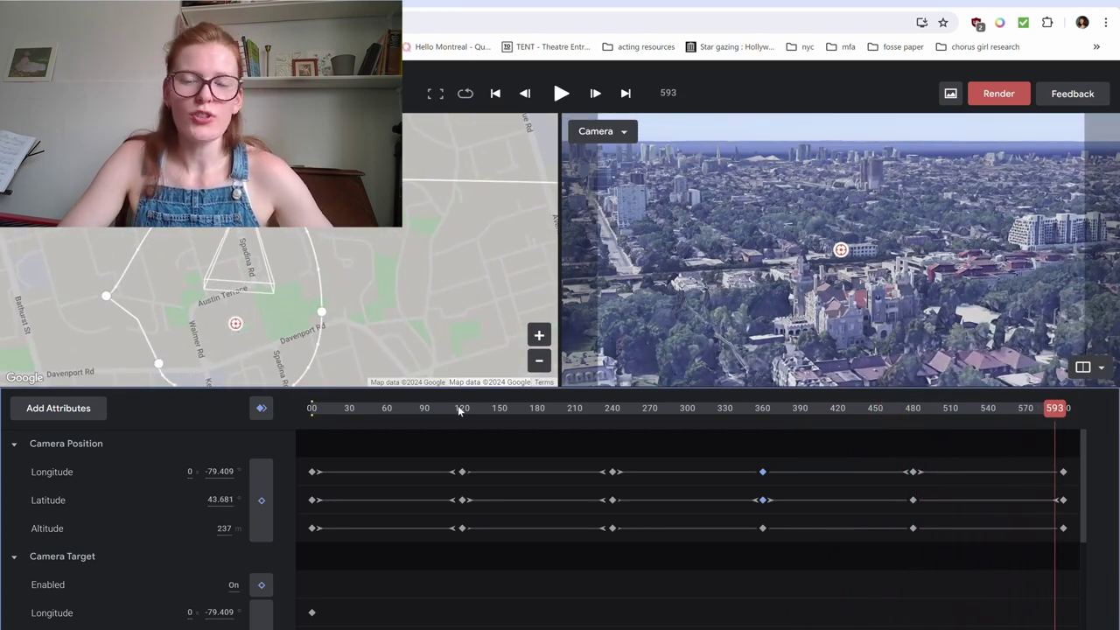
{"action": "left_click", "coordinate": [90, 413]}
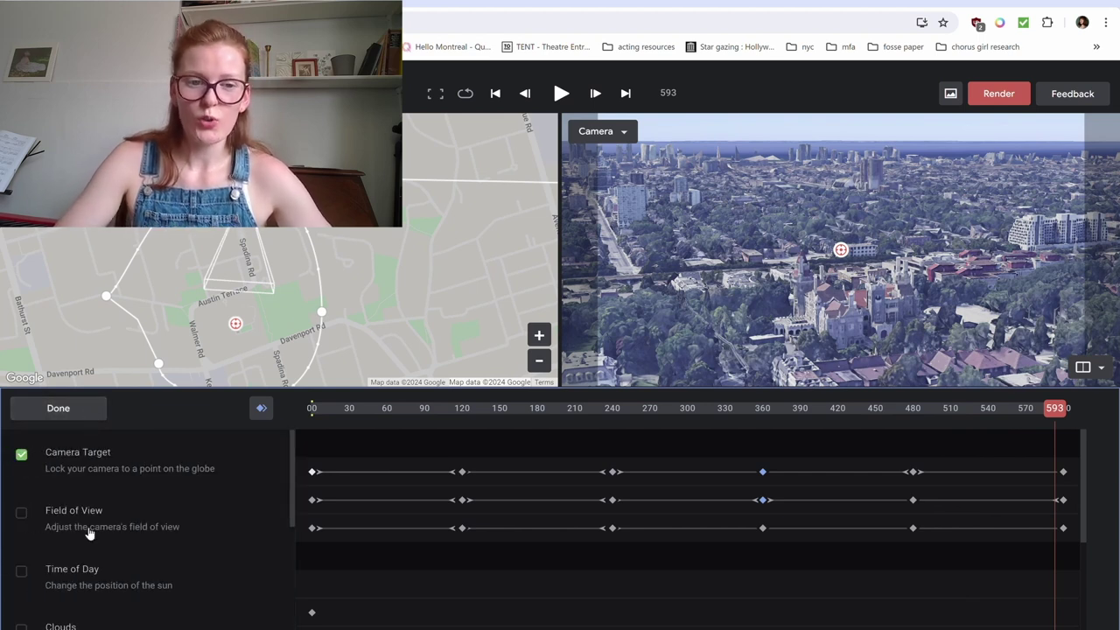
{"action": "scroll", "coordinate": [79, 536], "scroll_direction": "down", "scroll_amount": 1}
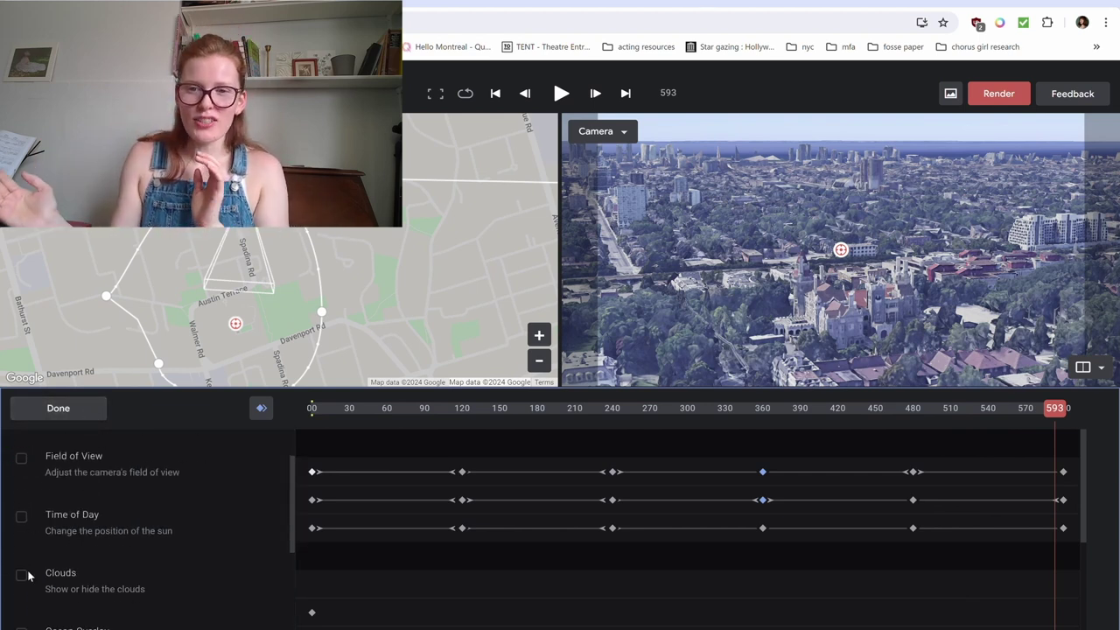
{"action": "scroll", "coordinate": [81, 579], "scroll_direction": "down", "scroll_amount": 3}
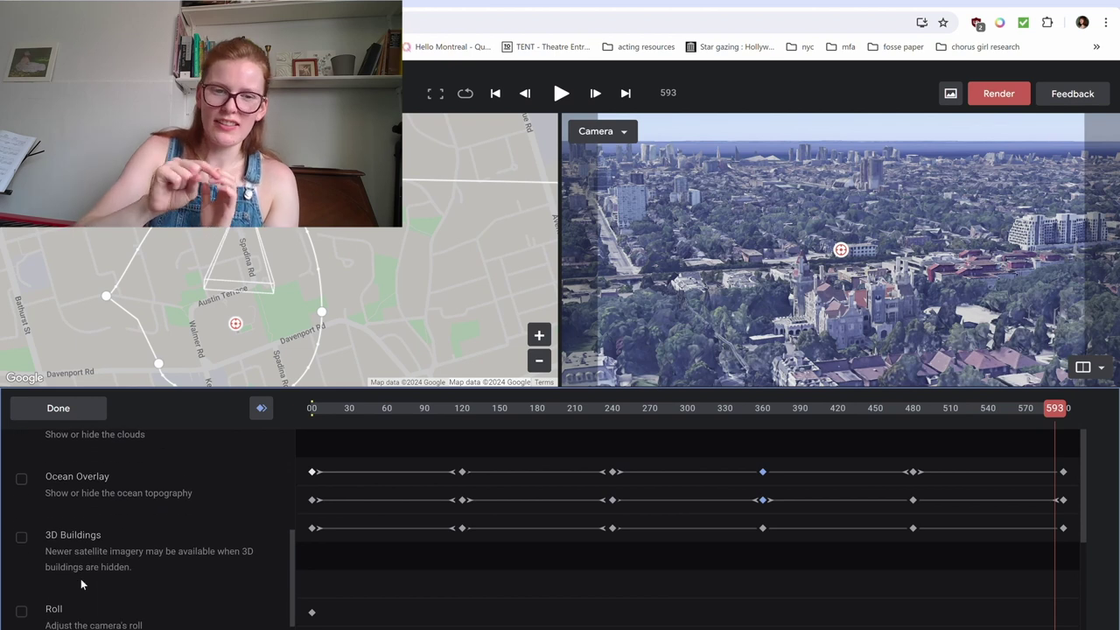
{"action": "scroll", "coordinate": [81, 578], "scroll_direction": "up", "scroll_amount": 3}
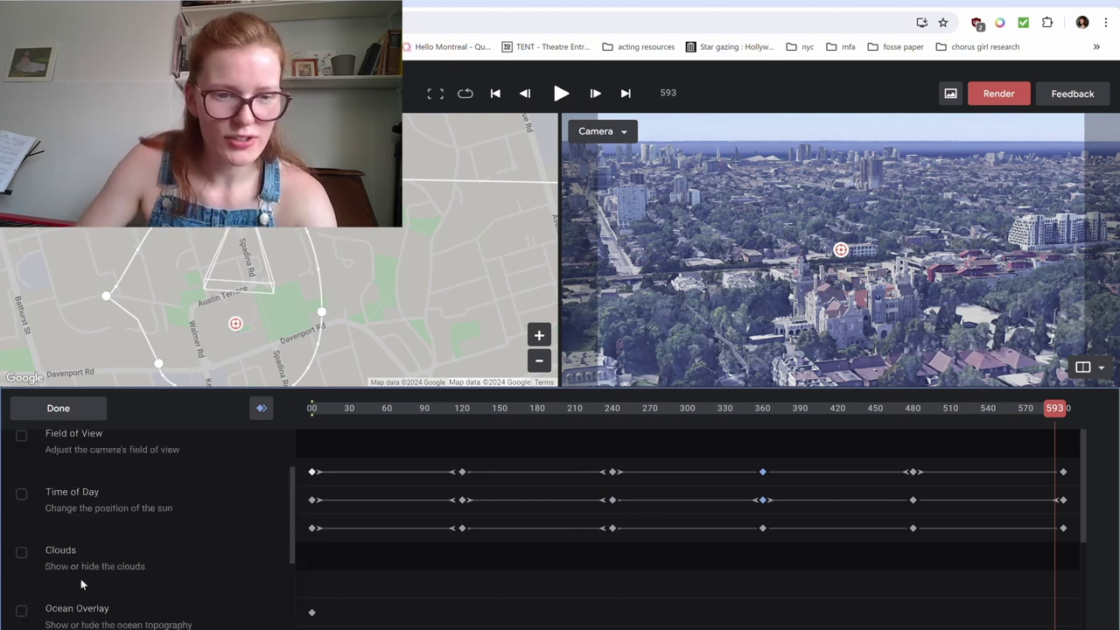
{"action": "scroll", "coordinate": [81, 579], "scroll_direction": "up", "scroll_amount": 2}
{"action": "left_click", "coordinate": [70, 405]}
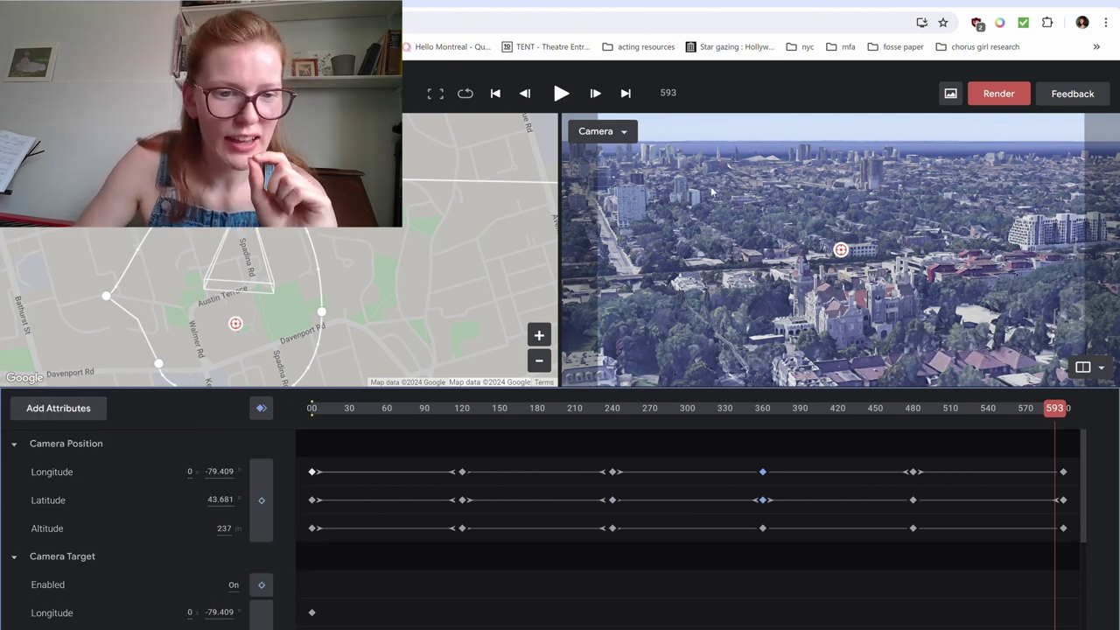
{"action": "left_click", "coordinate": [1026, 94]}
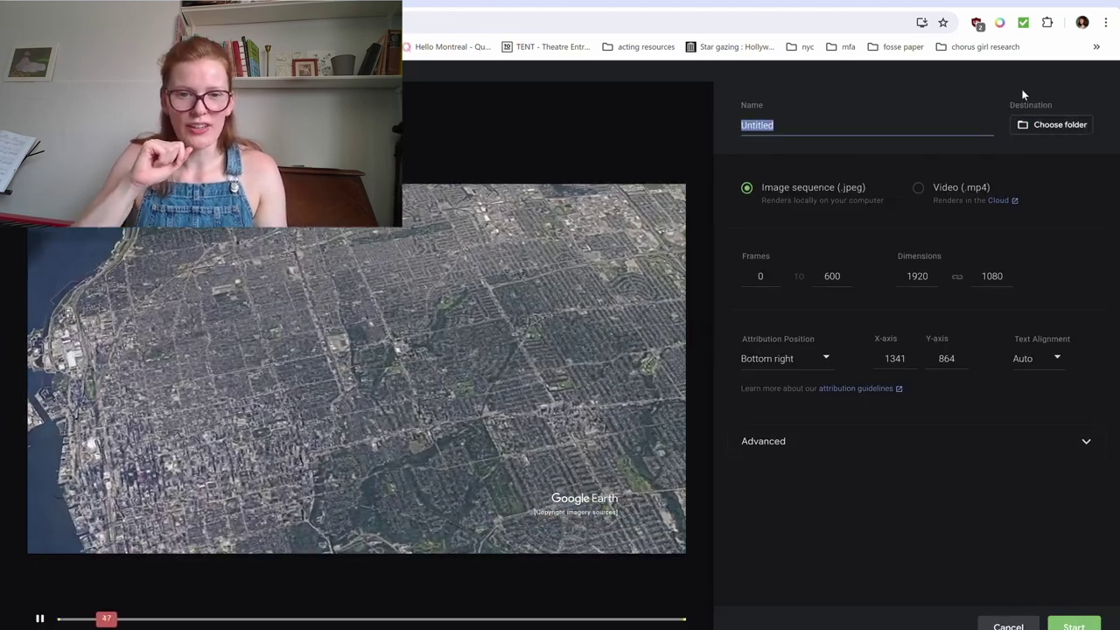
- Submit a cloud render named 'casa loma drone' as Video (.mp4) with attribution at the top right
{"action": "type", "text": "casa lo"}
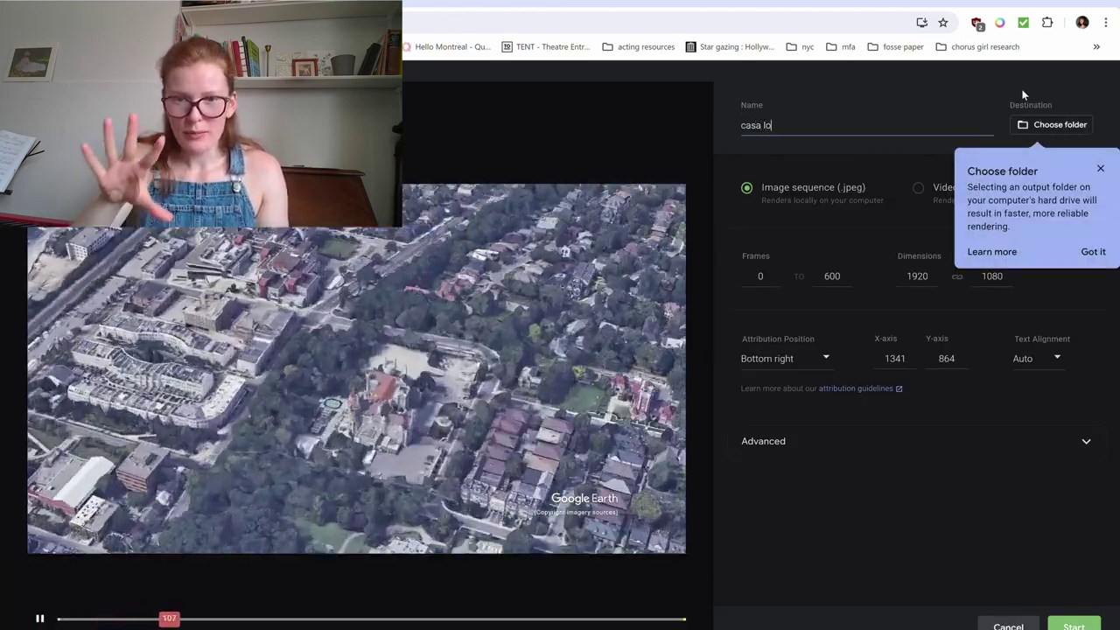
{"action": "type", "text": "ma drone"}
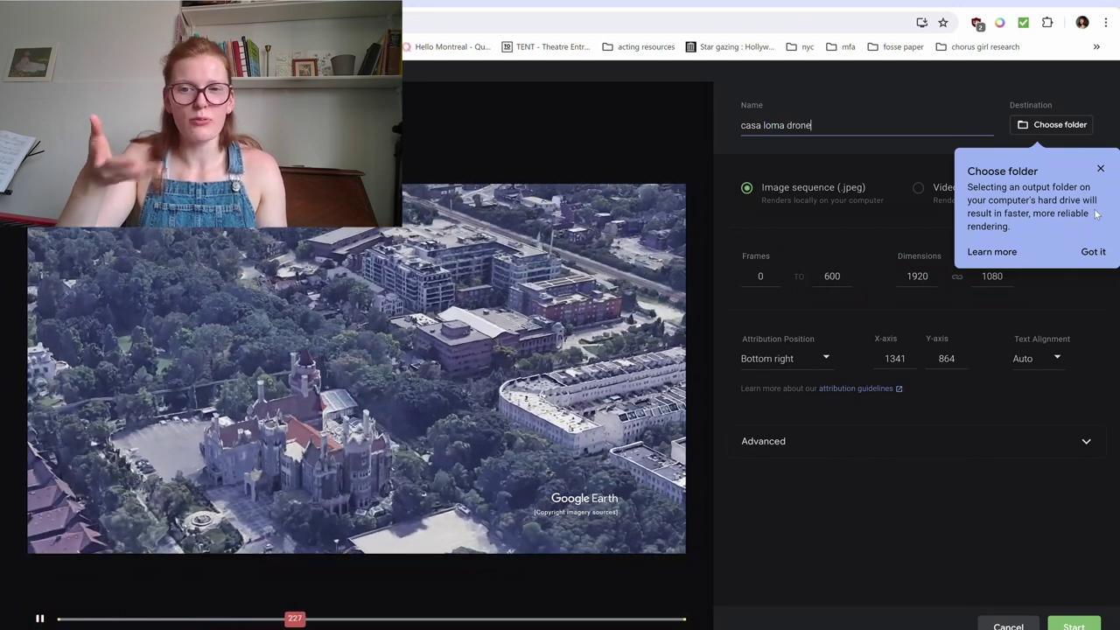
{"action": "left_click", "coordinate": [1089, 249]}
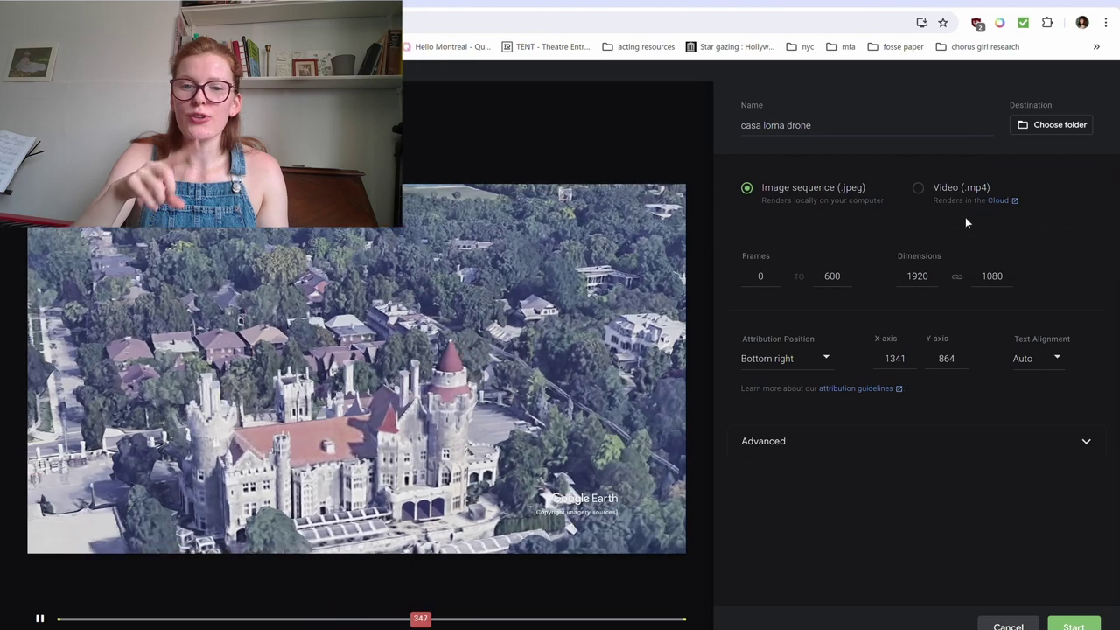
{"action": "left_click", "coordinate": [919, 189]}
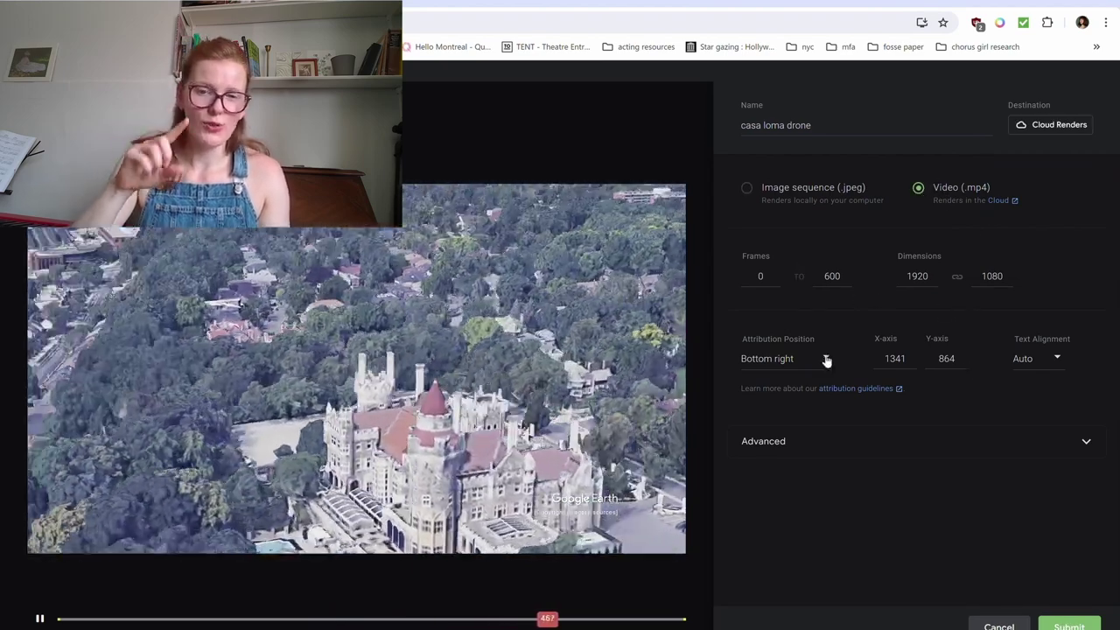
{"action": "left_click", "coordinate": [825, 358]}
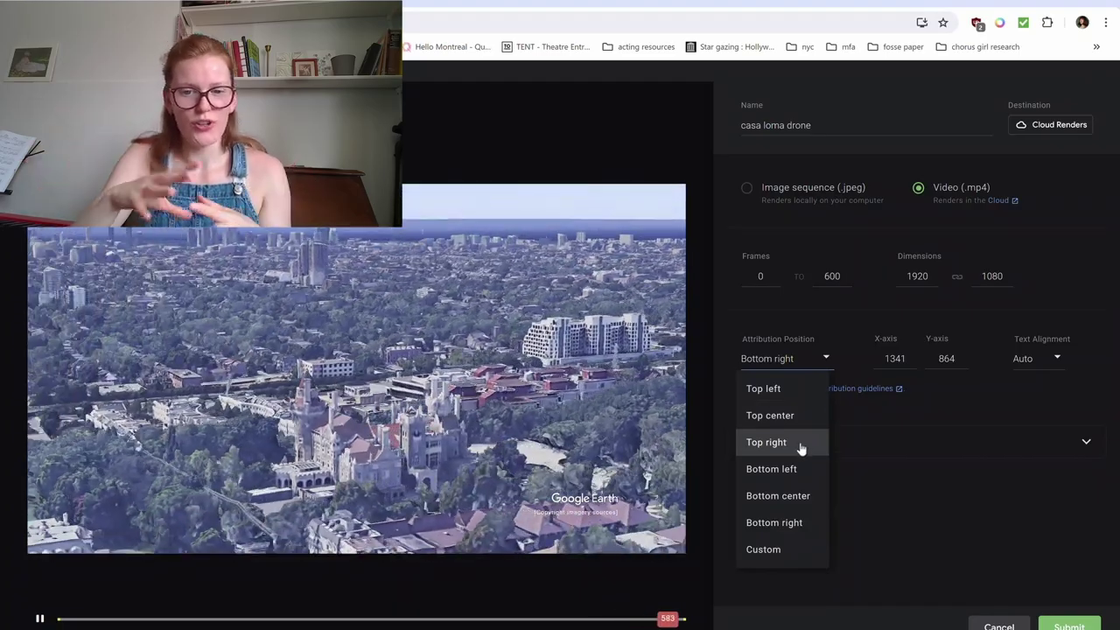
{"action": "left_click", "coordinate": [800, 445]}
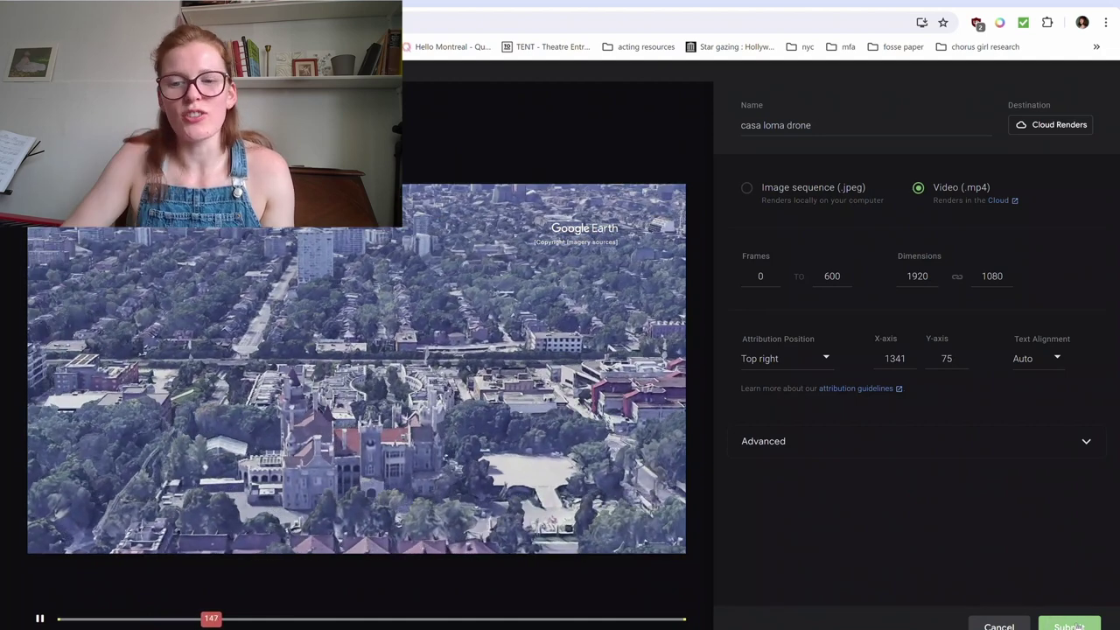
{"action": "left_click", "coordinate": [1071, 625]}
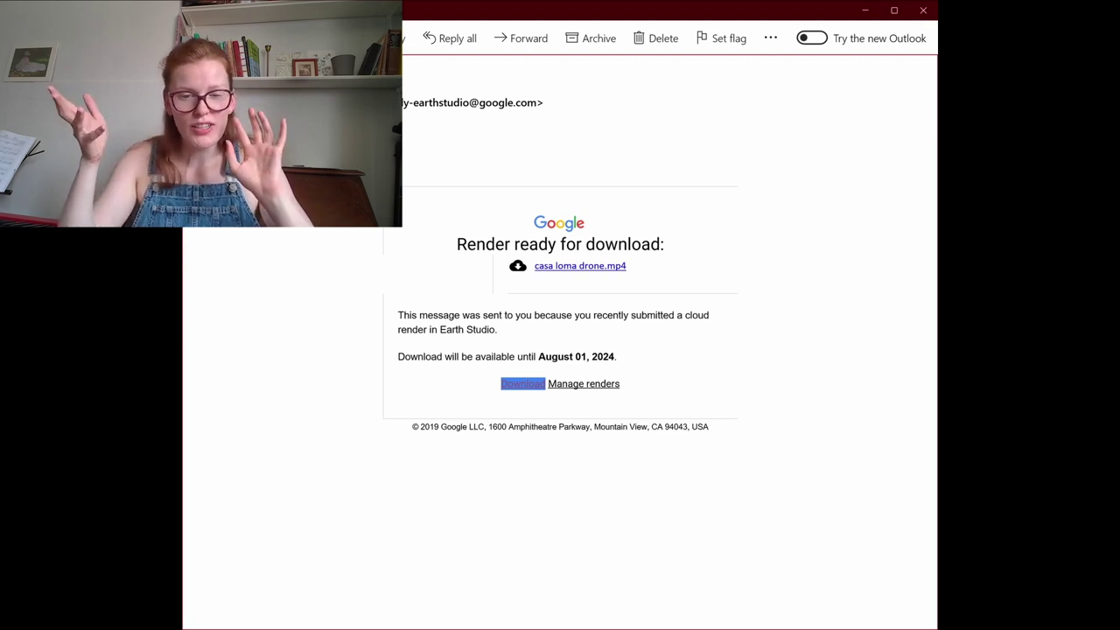
- Follow the casa loma drone.mp4 download link in the Earth Studio render-ready email
{"action": "left_click", "coordinate": [592, 266]}
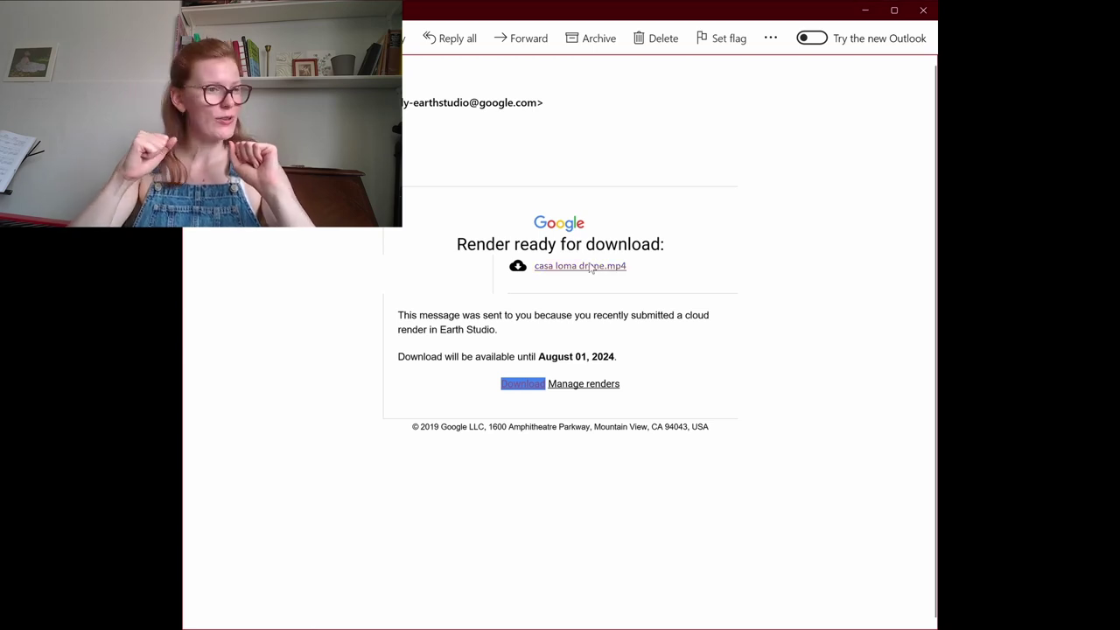